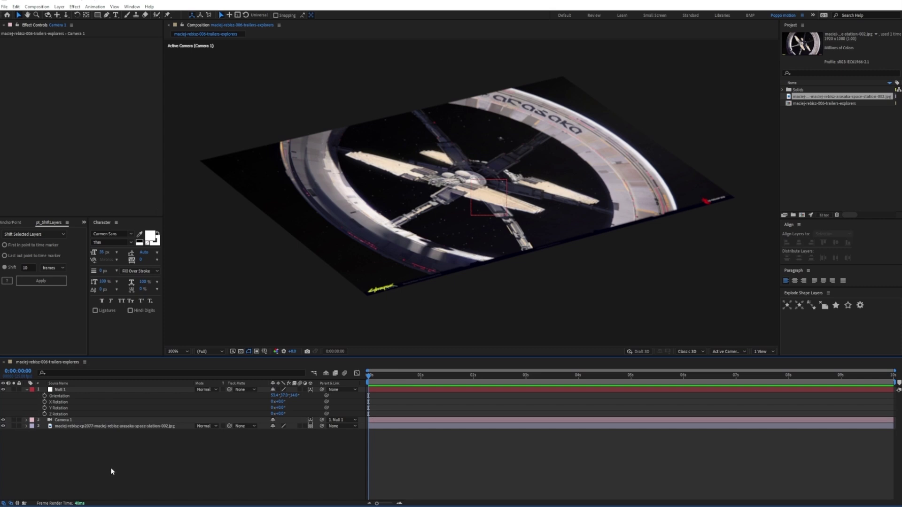
# Step: Scale the HUD backdrop layer to 63% and enlarge the man's photo layer
pyautogui.click(26, 390)
pyautogui.click(96, 433)
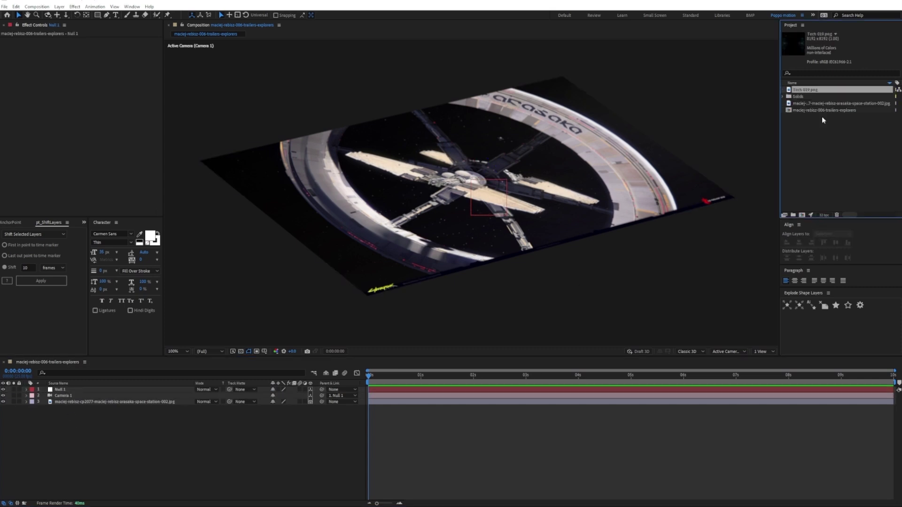
pyautogui.hotkey('ctrl', '/')
pyautogui.press('s')
pyautogui.click(294, 413)
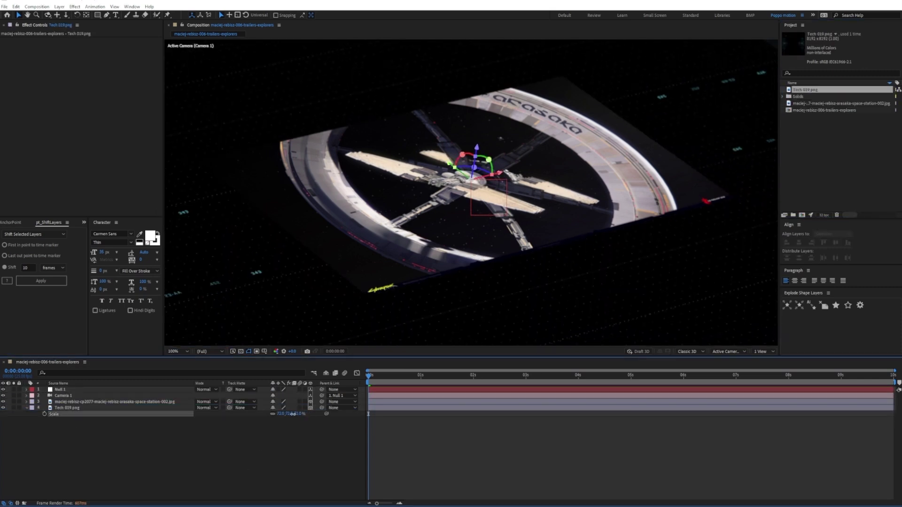
pyautogui.press('Return')
pyautogui.scroll(-2, 470, 188)
pyautogui.scroll(1, 587, 162)
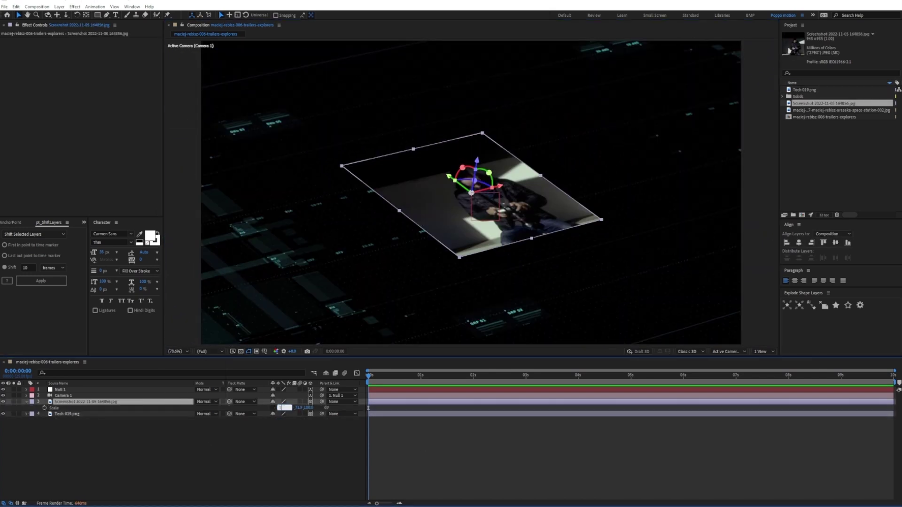
pyautogui.press('Return')
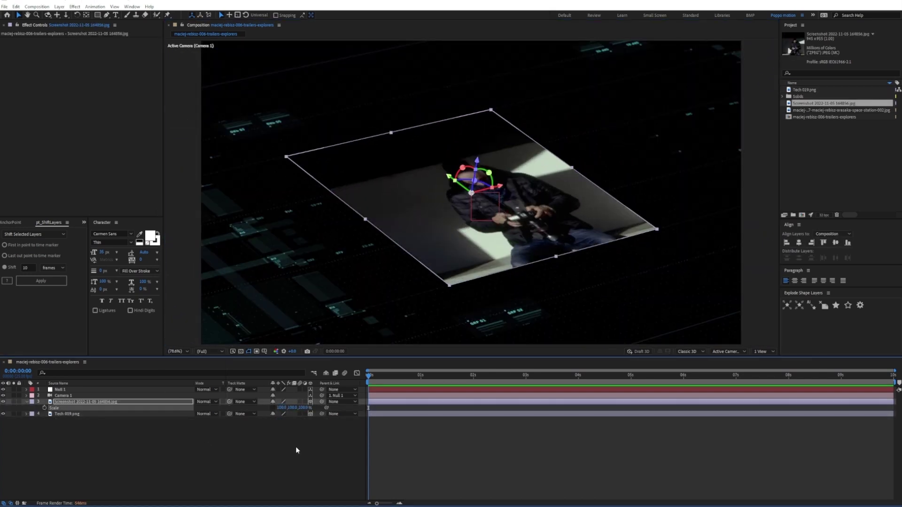
# Step: Set the TERMINAL03_001 terminal layer to Screen blending and slide it along X
pyautogui.hotkey('alt', 'Tab')
pyautogui.scroll(5, 268, 188)
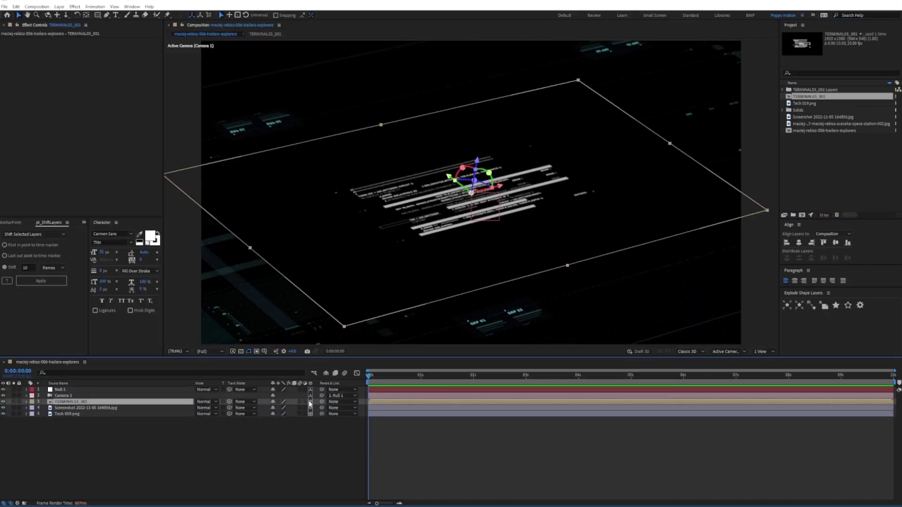
pyautogui.click(203, 402)
pyautogui.click(220, 185)
pyautogui.moveTo(432, 175); pyautogui.dragTo(517, 136)
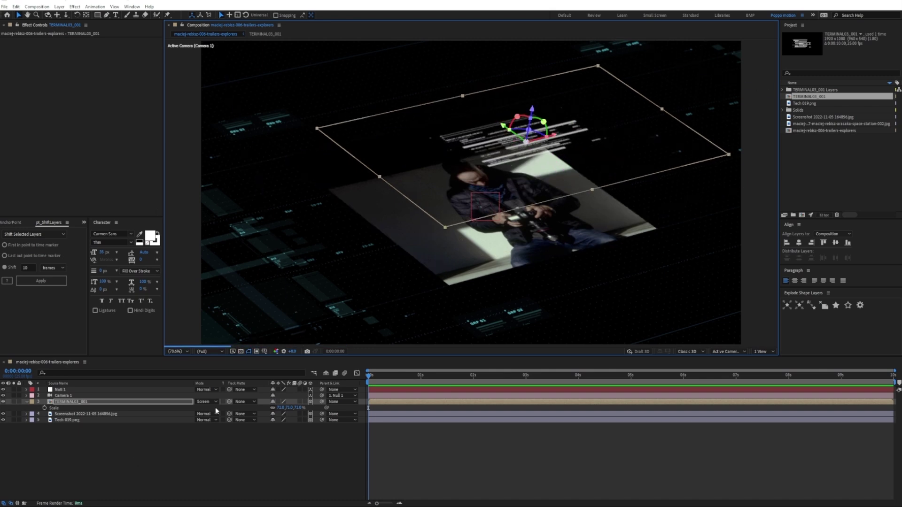
# Step: Remove the BG layer inside the terminal precomp, then move the text up and right over the photo
pyautogui.click(99, 404)
pyautogui.doubleClick(176, 403)
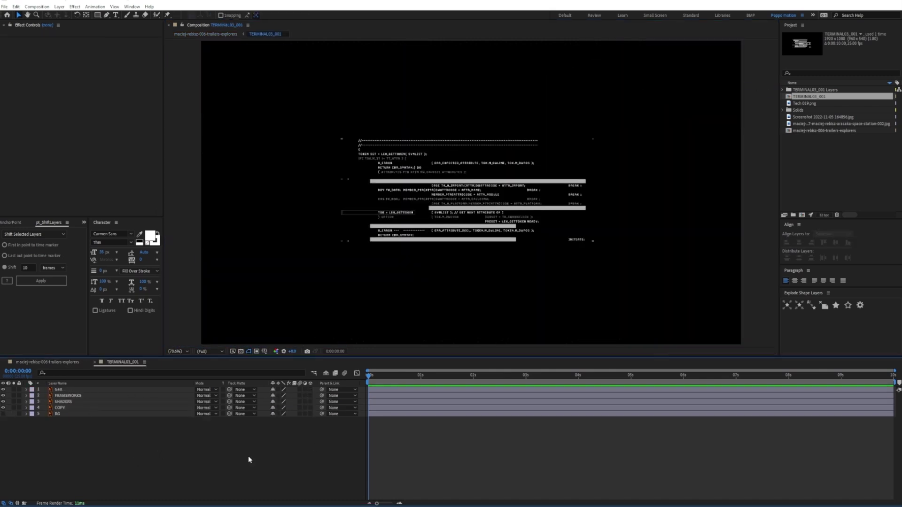
pyautogui.click(219, 34)
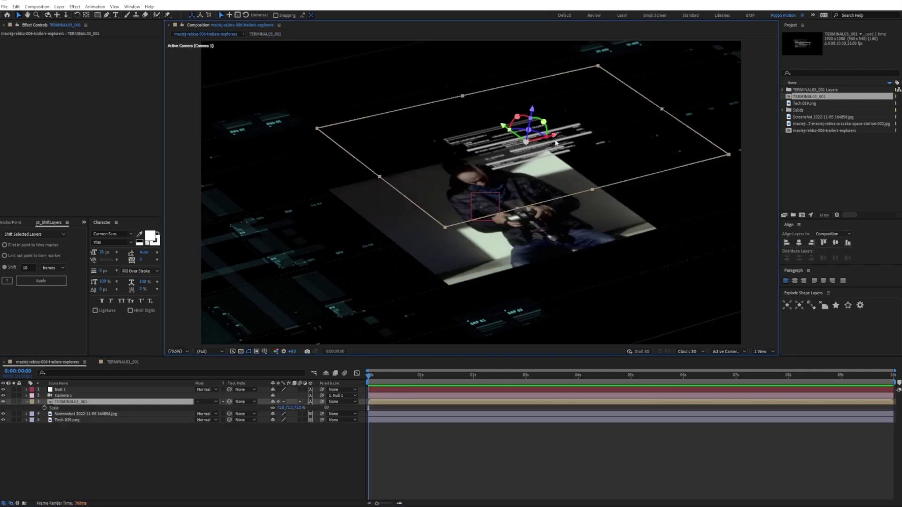
pyautogui.moveTo(556, 143); pyautogui.dragTo(423, 159)
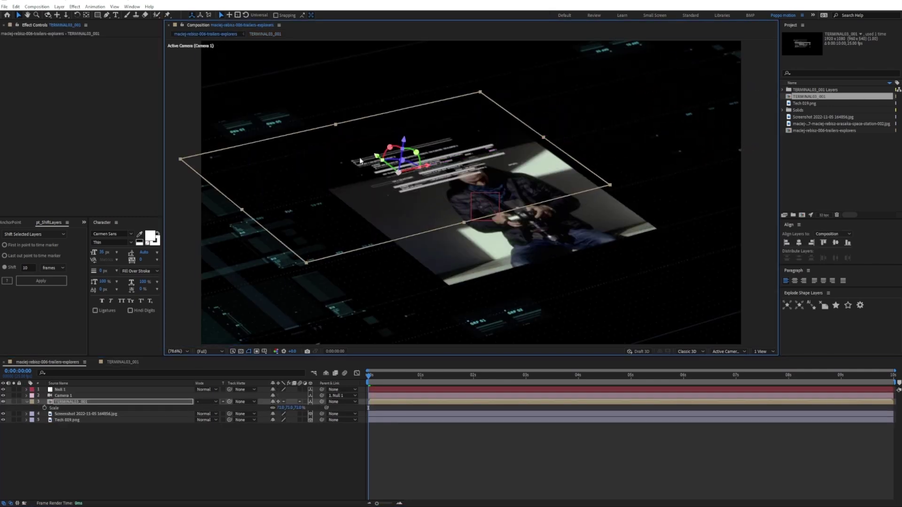
# Step: Apply a Tint effect to the terminal text layer
pyautogui.hotkey('ctrl', 'space')
pyautogui.write('tint')
pyautogui.press('Return')
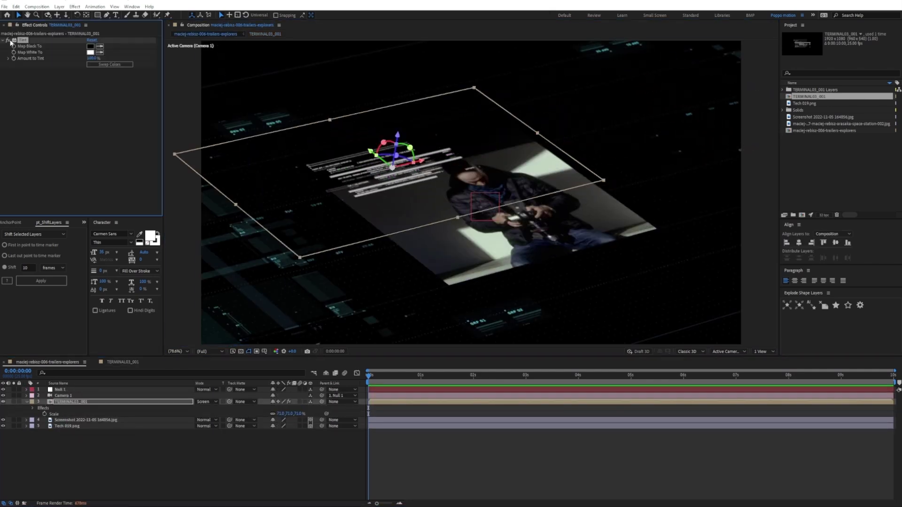
pyautogui.click(83, 451)
# Step: Draw a small rectangle at the comp's top left with a teal fill
pyautogui.press('q')
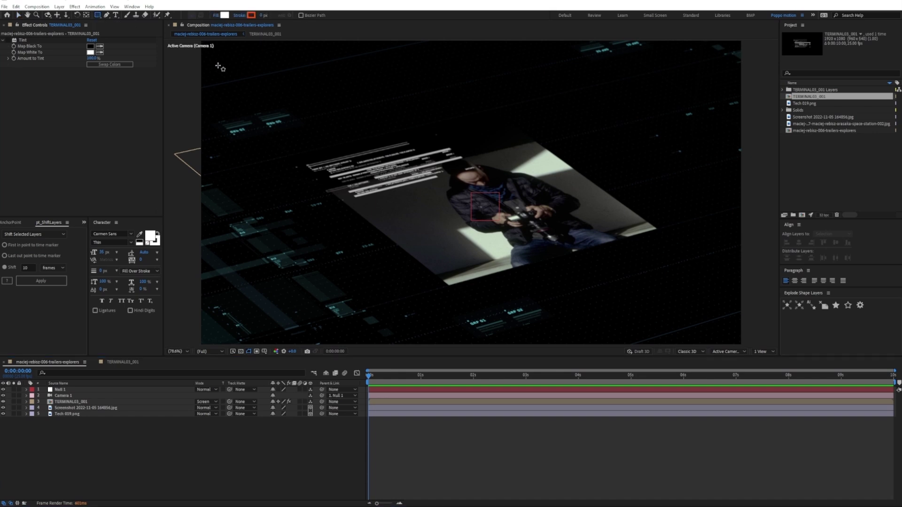
pyautogui.moveTo(217, 63)
pyautogui.mouseDown()
pyautogui.moveTo(262, 91)
pyautogui.moveTo(216, 90)
pyautogui.mouseUp()
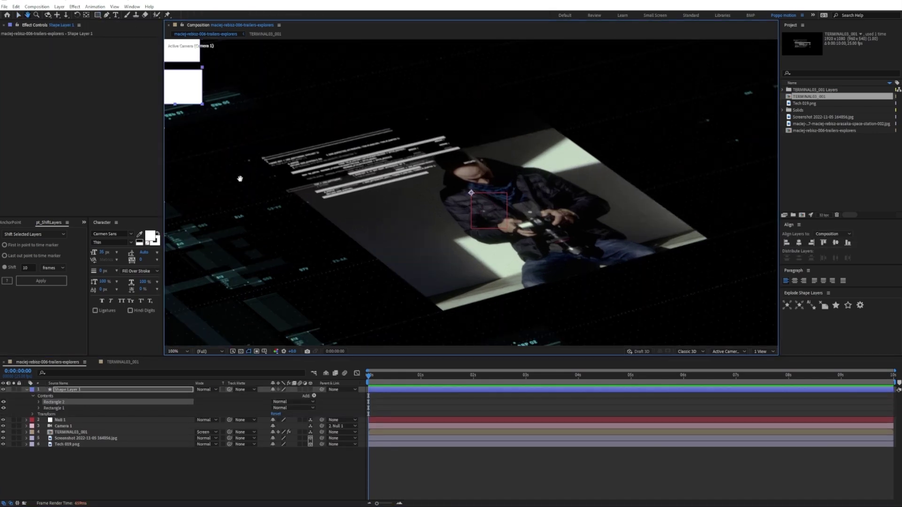
pyautogui.scroll(2, 238, 177)
pyautogui.click(334, 16)
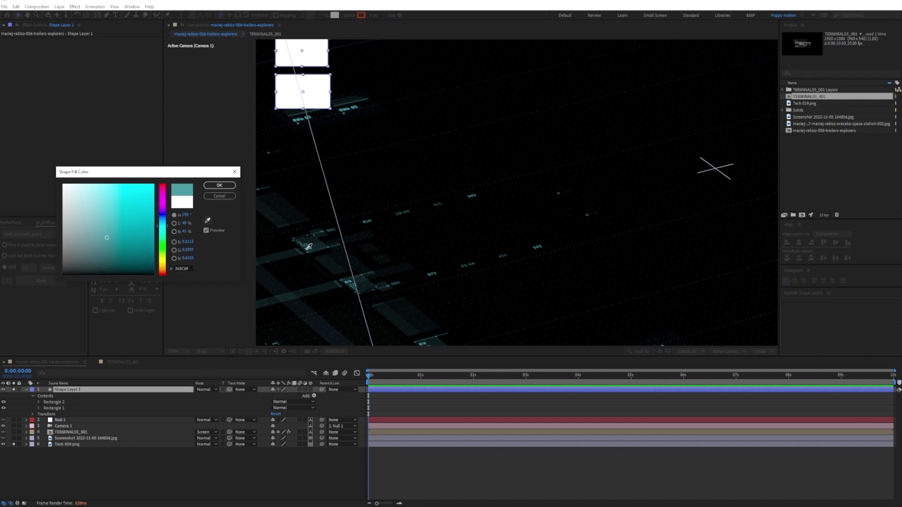
pyautogui.click(113, 211)
pyautogui.click(219, 185)
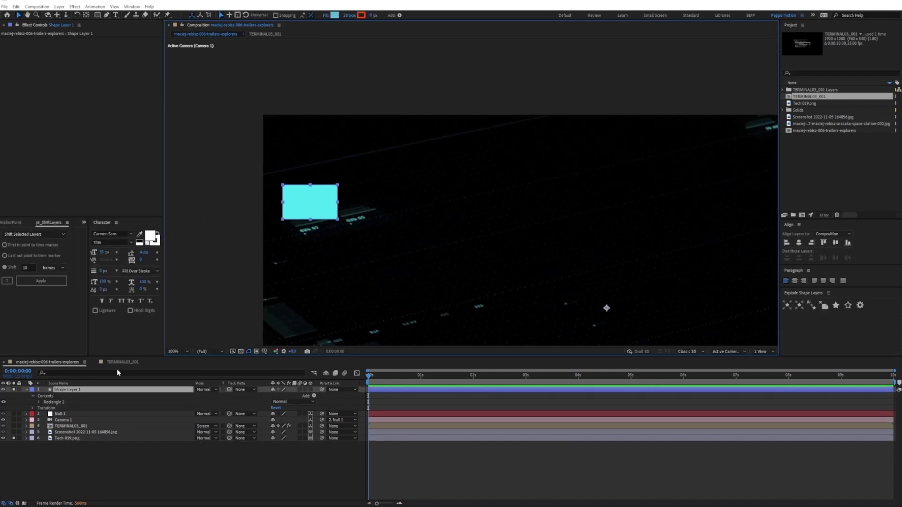
# Step: Give the second rectangle an orange fill and search the layers for colour properties
pyautogui.click(334, 15)
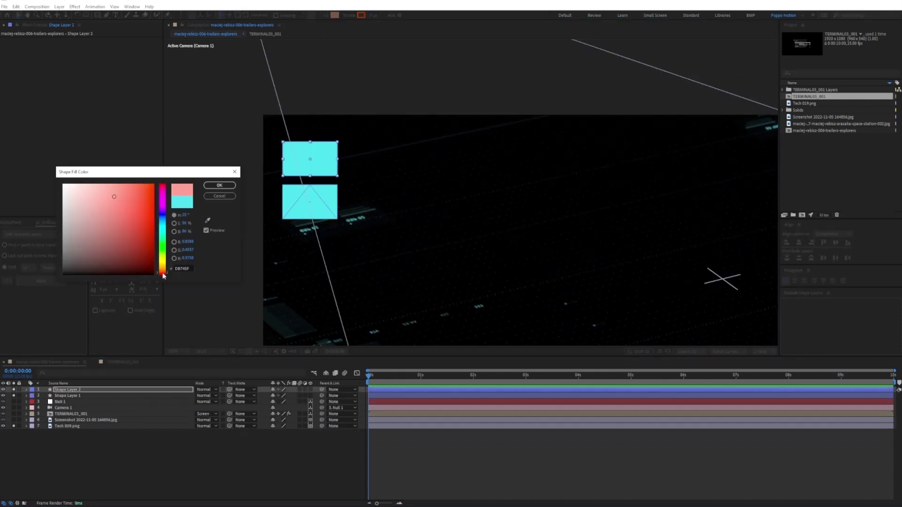
pyautogui.moveTo(163, 276); pyautogui.dragTo(167, 276)
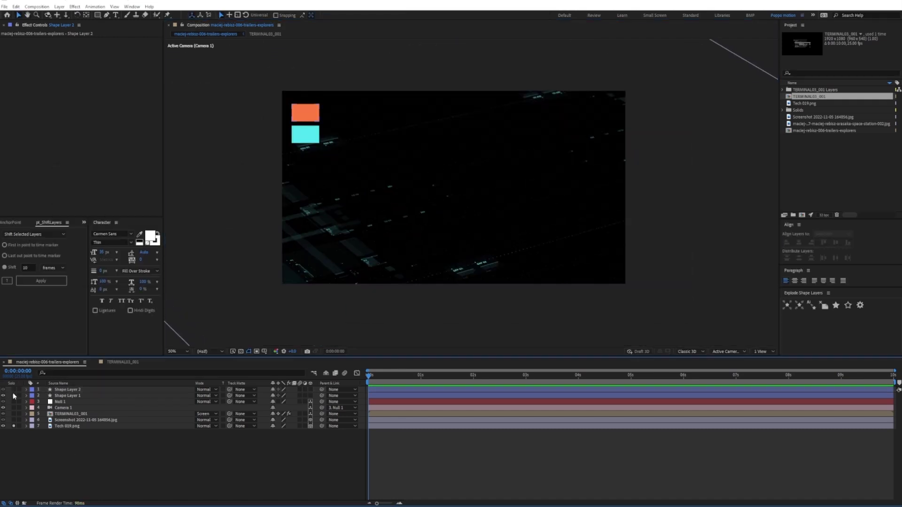
pyautogui.click(71, 414)
pyautogui.click(77, 396)
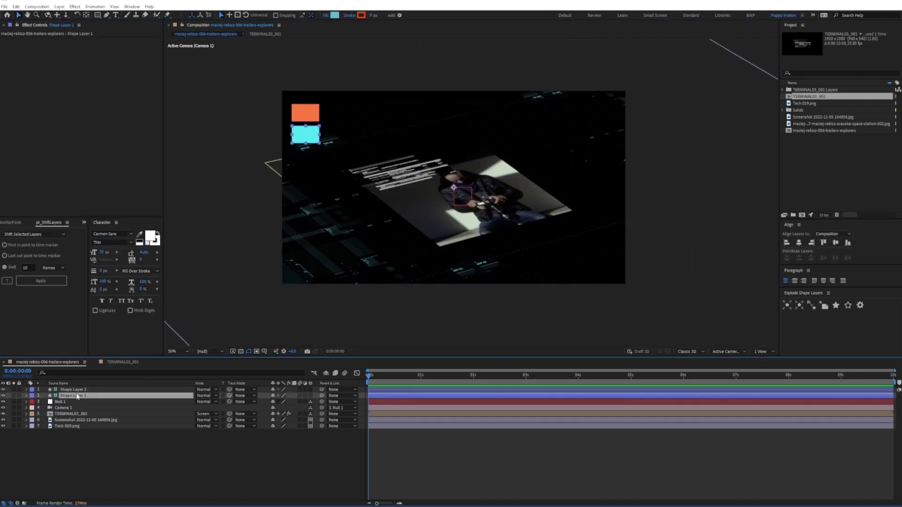
pyautogui.hotkey('ctrl', 'f')
# Step: Link the terminal Tint's Map White To to Shape Layer 2's orange Fill Color
pyautogui.write('color')
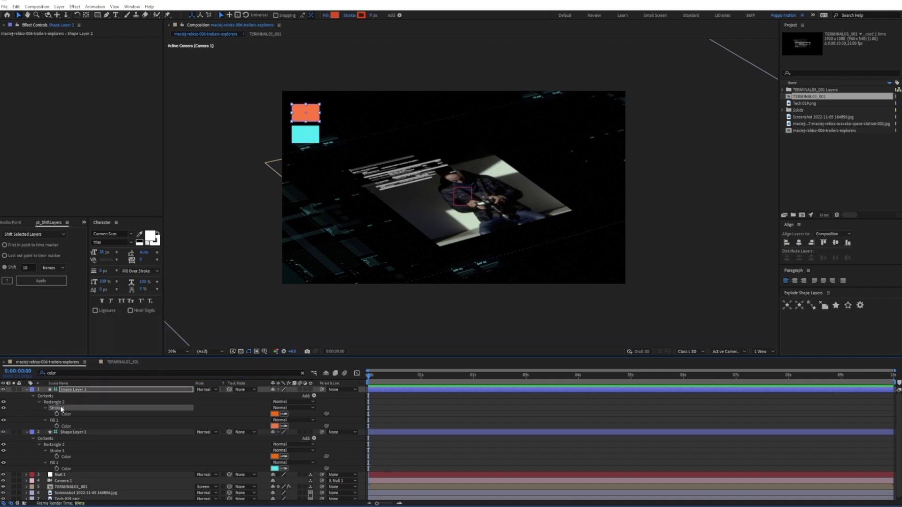
pyautogui.click(66, 462)
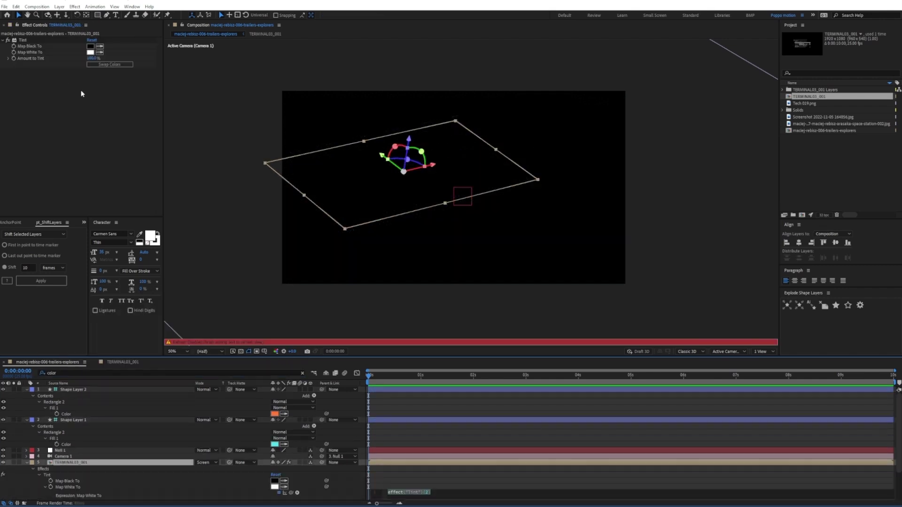
pyautogui.moveTo(70, 417); pyautogui.dragTo(68, 414)
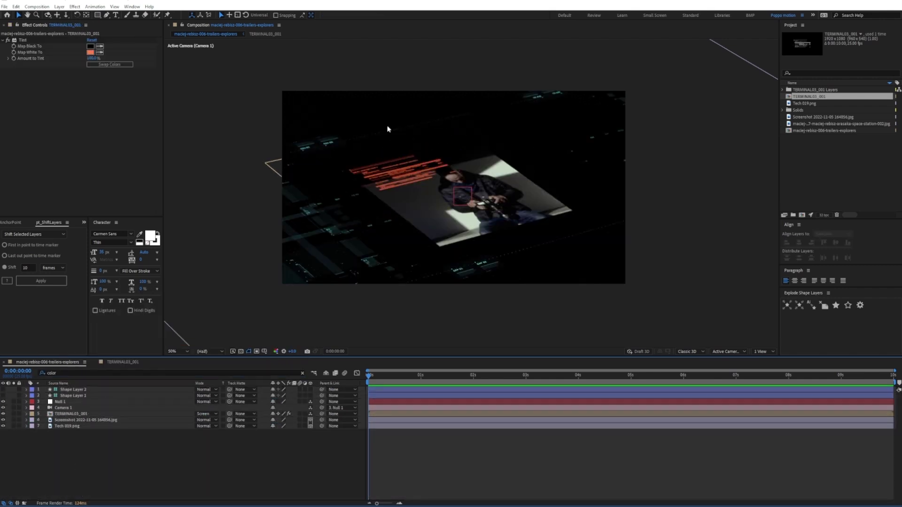
# Step: Move the terminal text layer's position up off the photo
pyautogui.scroll(3, 446, 188)
pyautogui.click(136, 426)
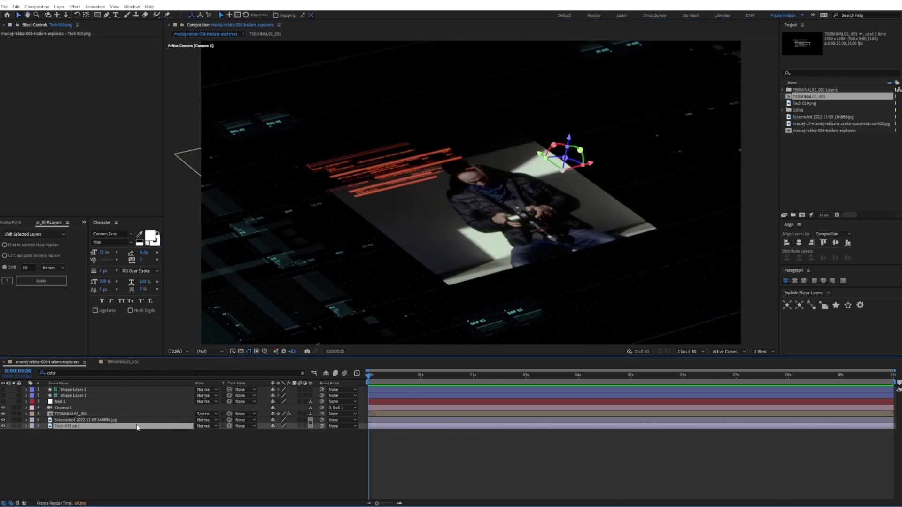
pyautogui.click(65, 414)
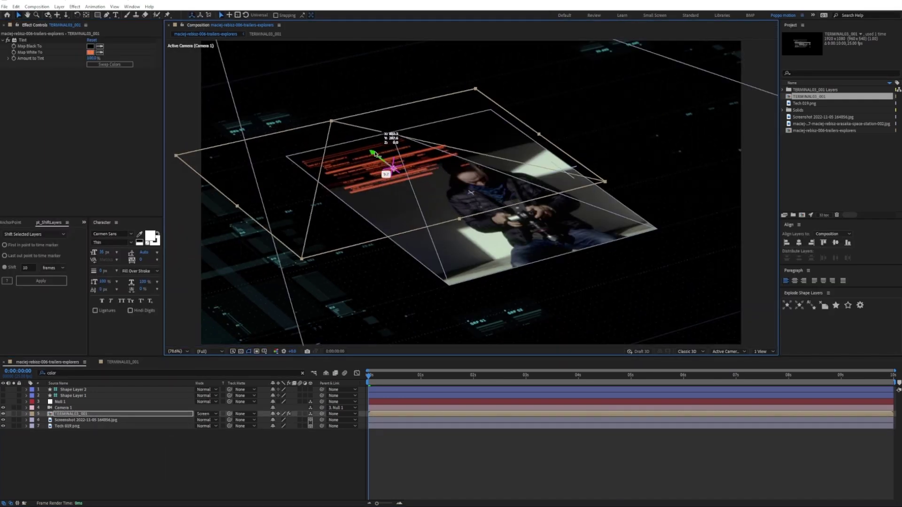
pyautogui.press('p')
pyautogui.moveTo(399, 140)
pyautogui.mouseDown()
pyautogui.moveTo(397, 150)
pyautogui.moveTo(402, 141)
pyautogui.mouseUp()
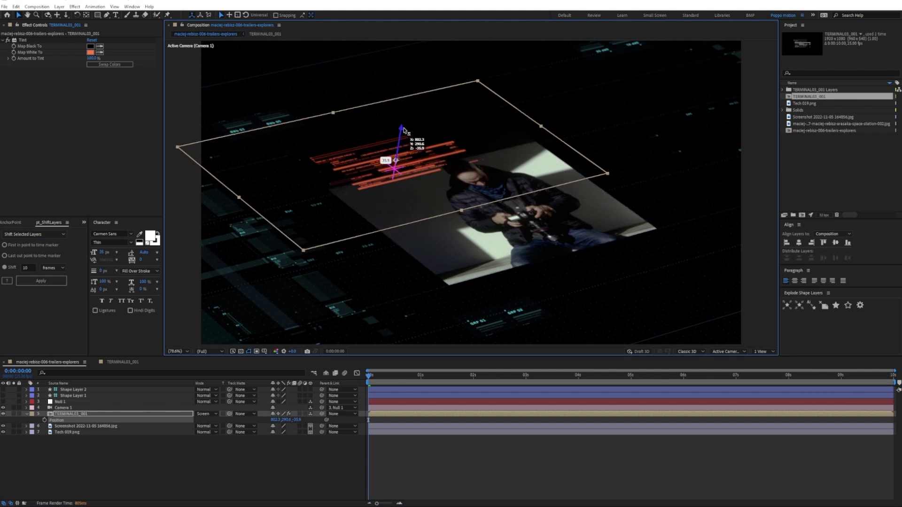
pyautogui.click(198, 466)
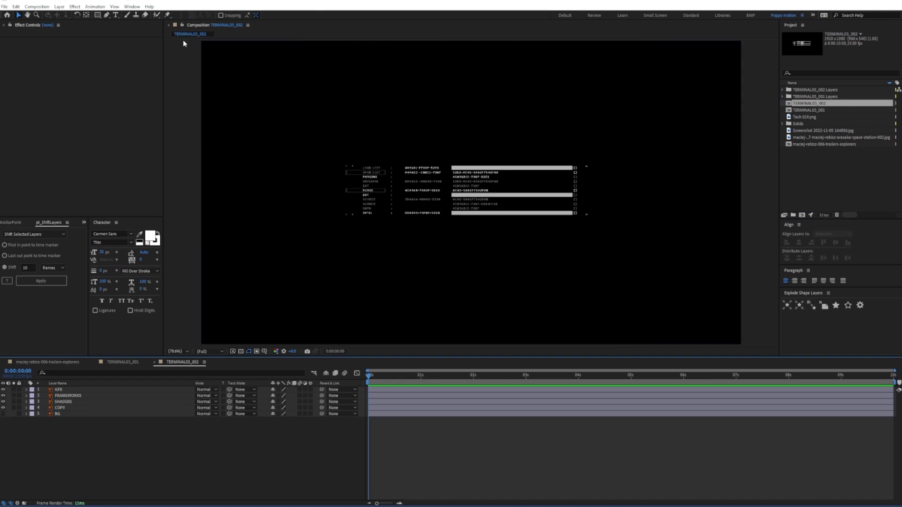
# Step: Duplicate the terminal layer, move it right over the photo, and swap its source to TERMINAL03_002
pyautogui.click(47, 362)
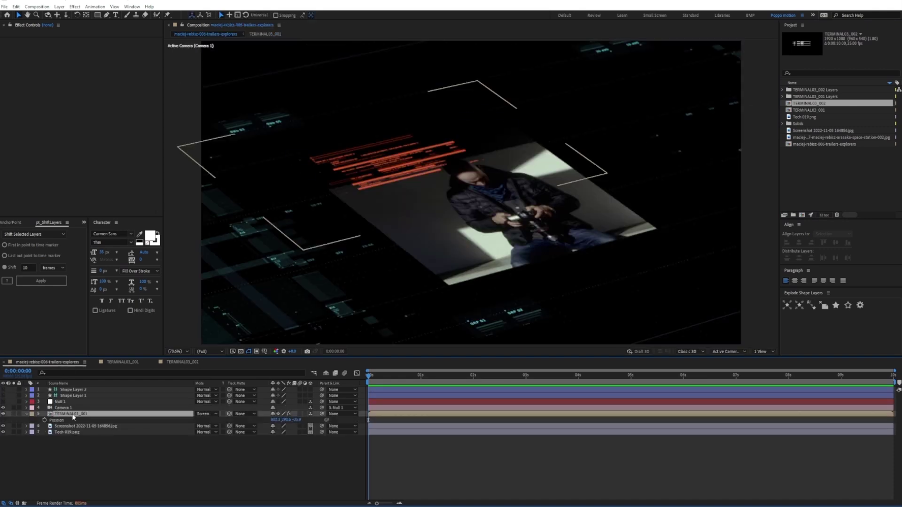
pyautogui.click(73, 414)
pyautogui.hotkey('ctrl', 'd')
pyautogui.moveTo(393, 145); pyautogui.dragTo(609, 155)
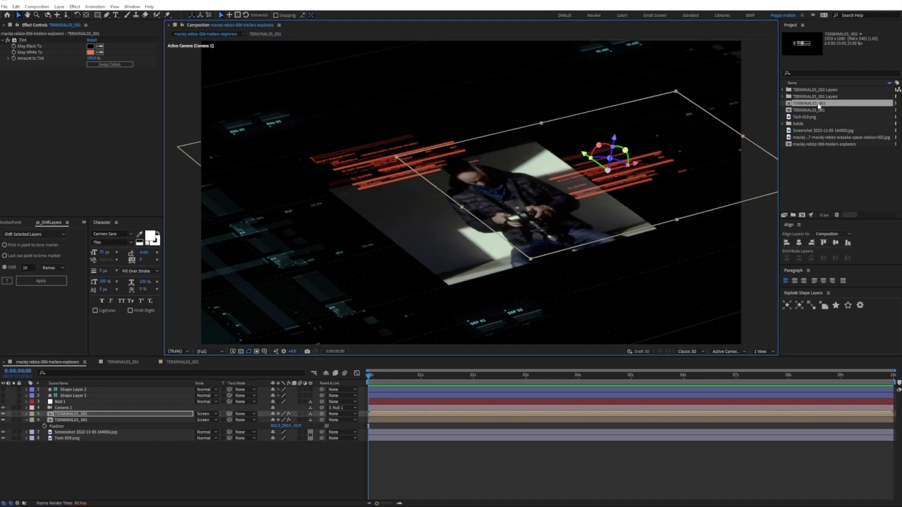
pyautogui.moveTo(819, 107); pyautogui.dragTo(80, 413)
# Step: Inspect the SHADERS and GFX layers inside the TERMINAL03_002 comp
pyautogui.doubleClick(80, 414)
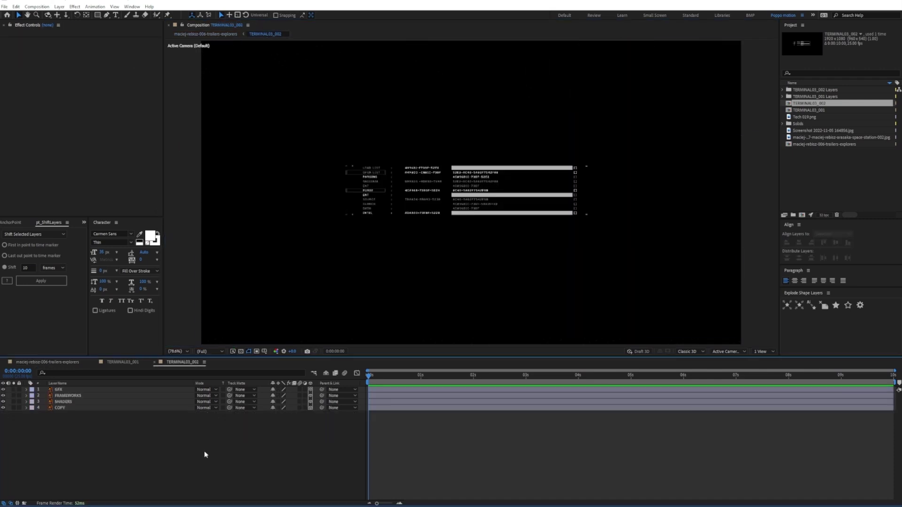
pyautogui.click(343, 153)
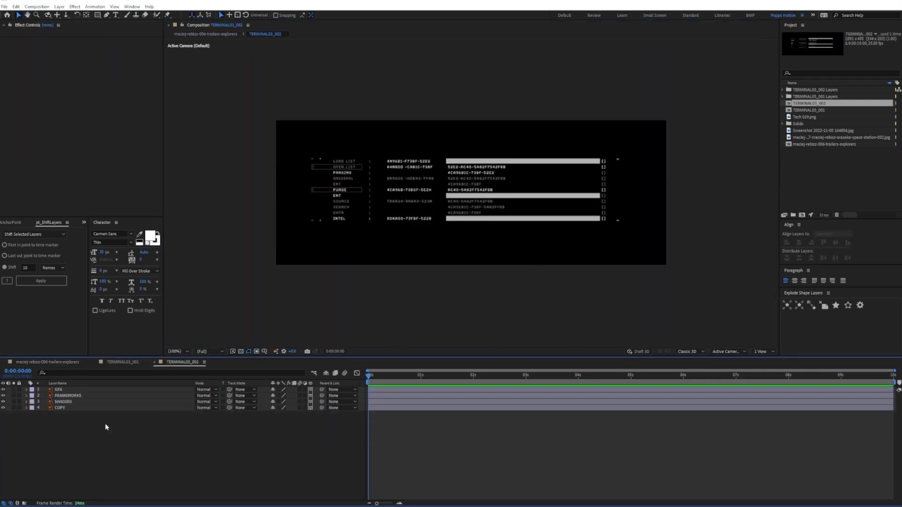
pyautogui.click(82, 402)
pyautogui.click(88, 396)
pyautogui.click(95, 391)
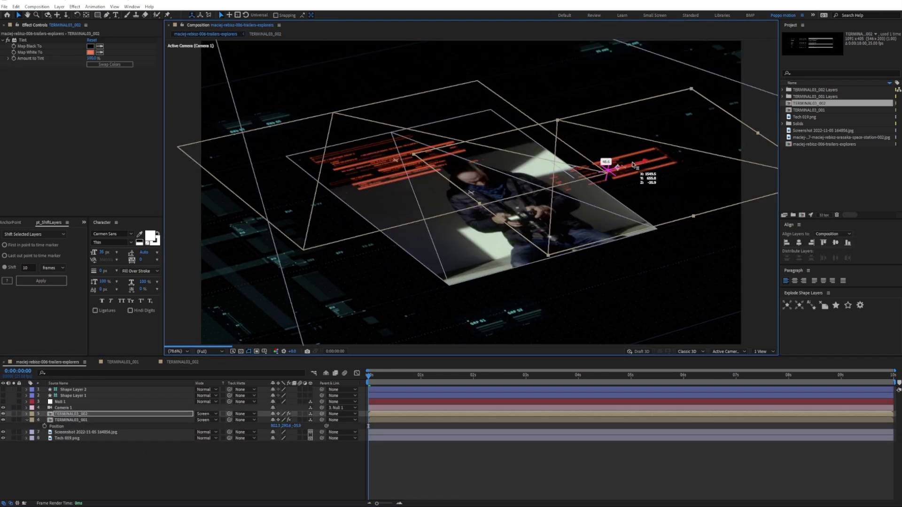
pyautogui.click(185, 479)
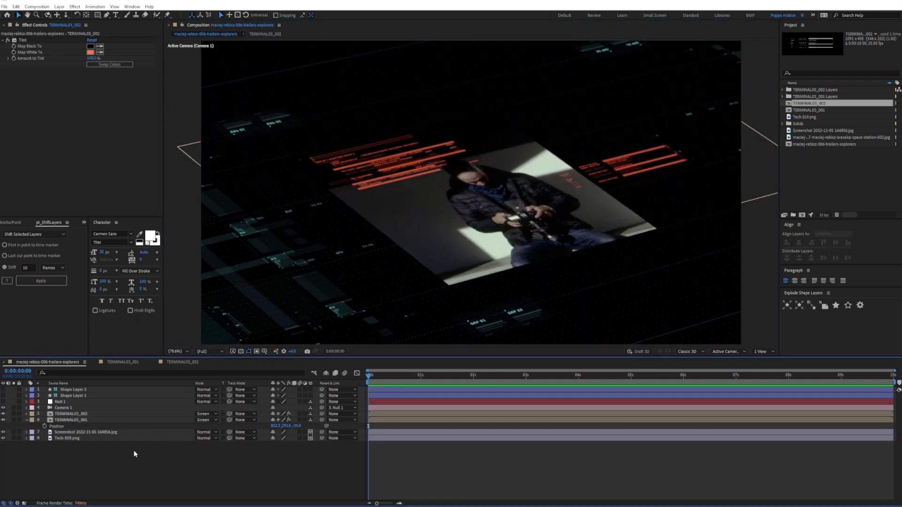
# Step: Set both TERMINAL03 layers' blending mode to Add
pyautogui.click(70, 414)
pyautogui.keyDown('shift'); pyautogui.click(71, 420); pyautogui.keyUp('shift')
pyautogui.click(207, 414)
# Step: Fill Shape Layer 2 with orange and import the TERMINAL03_003 terminal UI
pyautogui.click(221, 161)
pyautogui.click(72, 390)
pyautogui.click(335, 15)
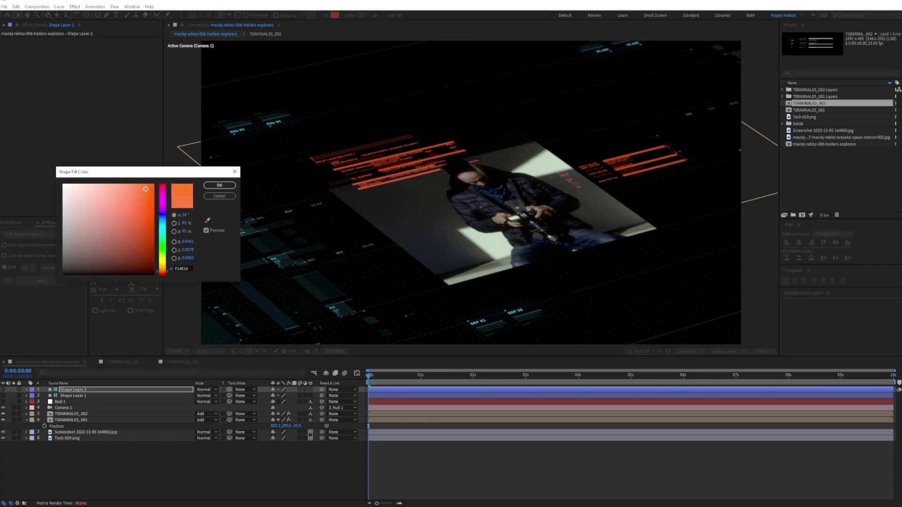
pyautogui.press('Return')
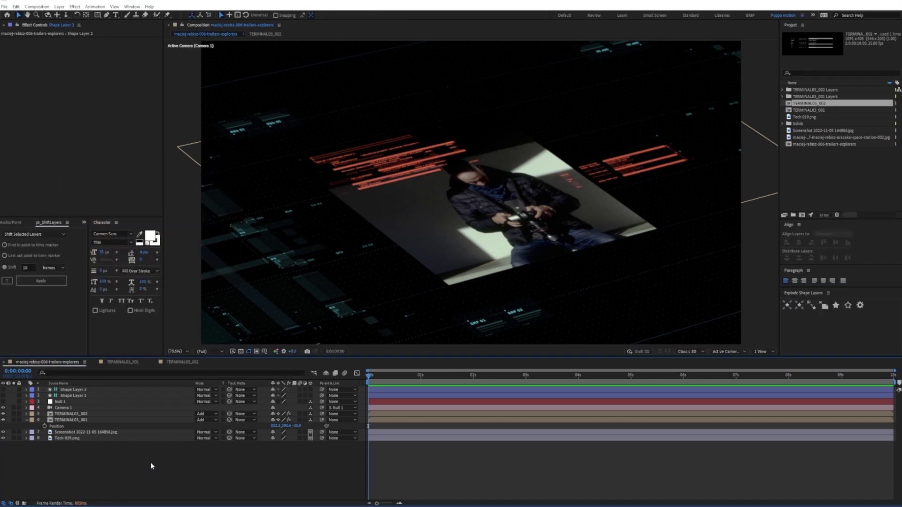
pyautogui.moveTo(901, 113); pyautogui.dragTo(837, 112)
# Step: Import TERMINAL03_008 and add it to the explorers composition
pyautogui.press('Return')
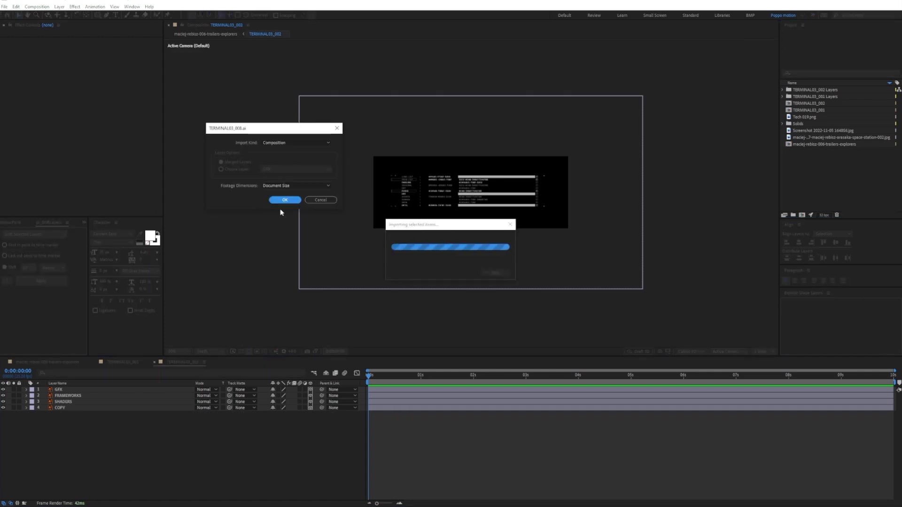
pyautogui.click(285, 201)
pyautogui.click(51, 361)
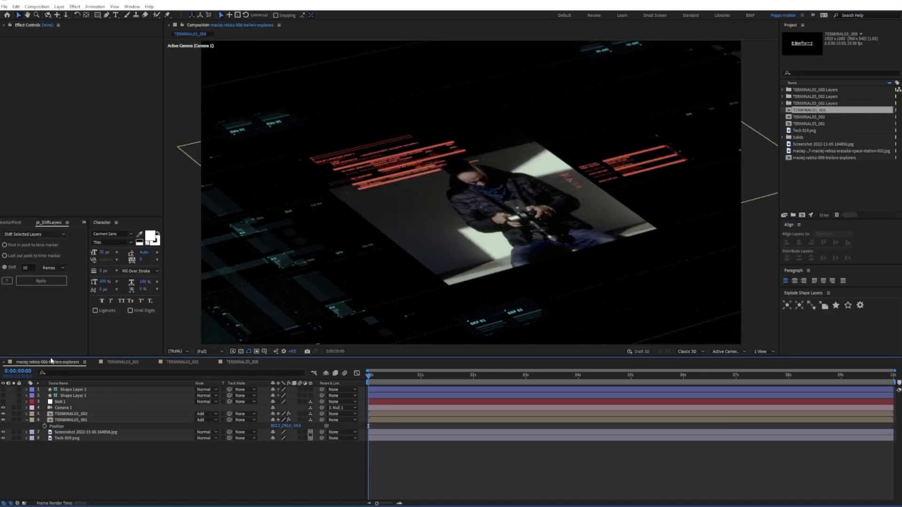
pyautogui.hotkey('ctrl', '/')
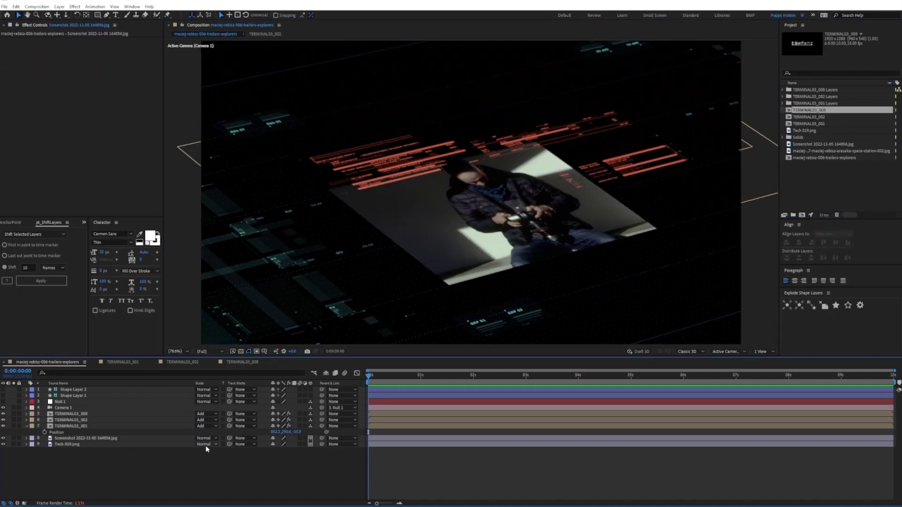
# Step: Set Tech 019.png to Add blending and create a black solid named BG
pyautogui.click(205, 445)
pyautogui.click(206, 221)
pyautogui.hotkey('ctrl', 'y')
pyautogui.press('Return')
pyautogui.press('Return')
pyautogui.write('BG')
# Step: Check TERMINAL03_008 from a custom 3D view, then return to Camera 1
pyautogui.click(70, 414)
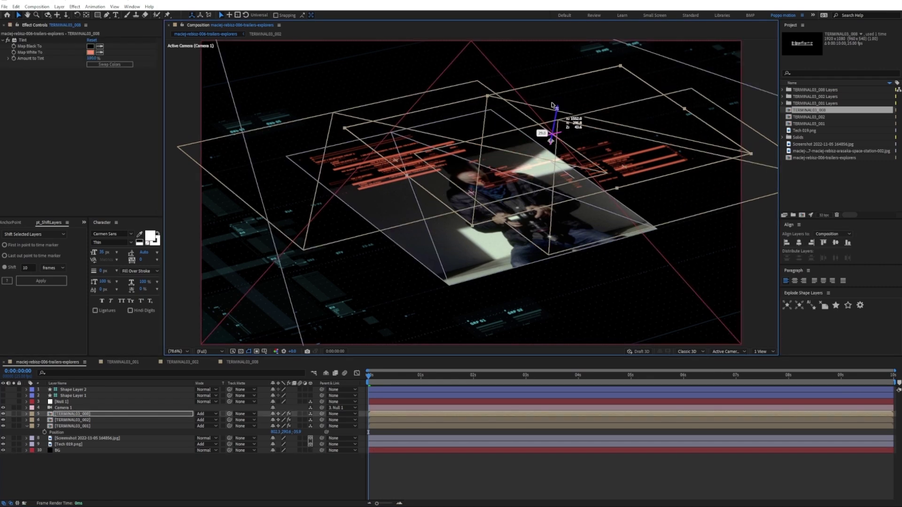
pyautogui.press('F11')
pyautogui.press('F12')
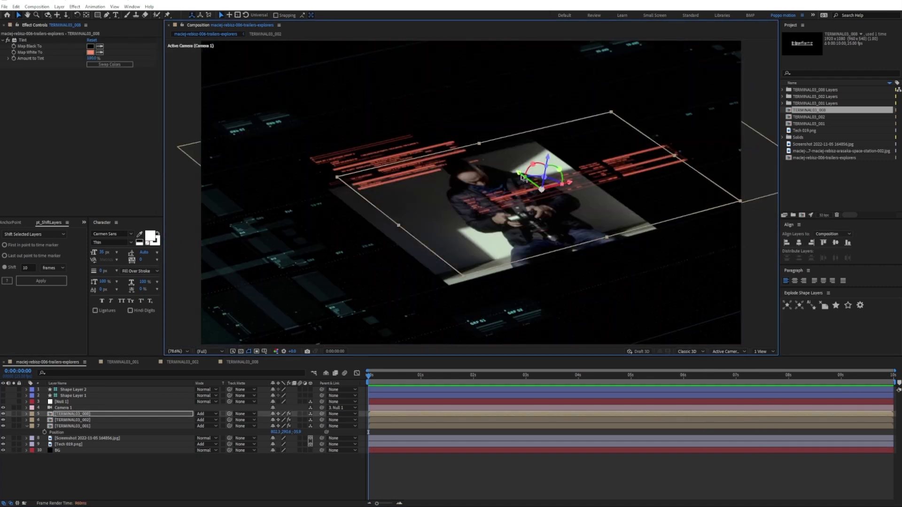
pyautogui.click(166, 379)
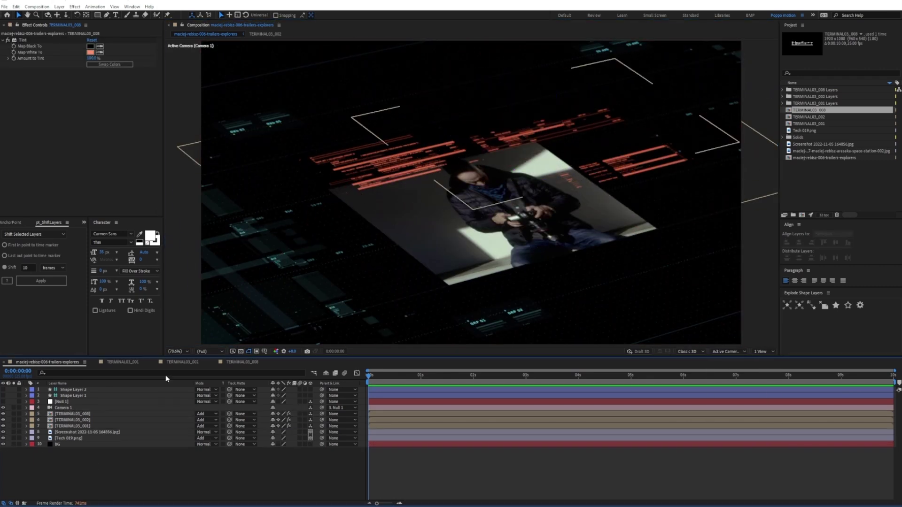
# Step: Pre-compose the TERMINAL_PART02_02 Layer 2 piece and raise the CC Deep Glow radius to 442
pyautogui.doubleClick(814, 137)
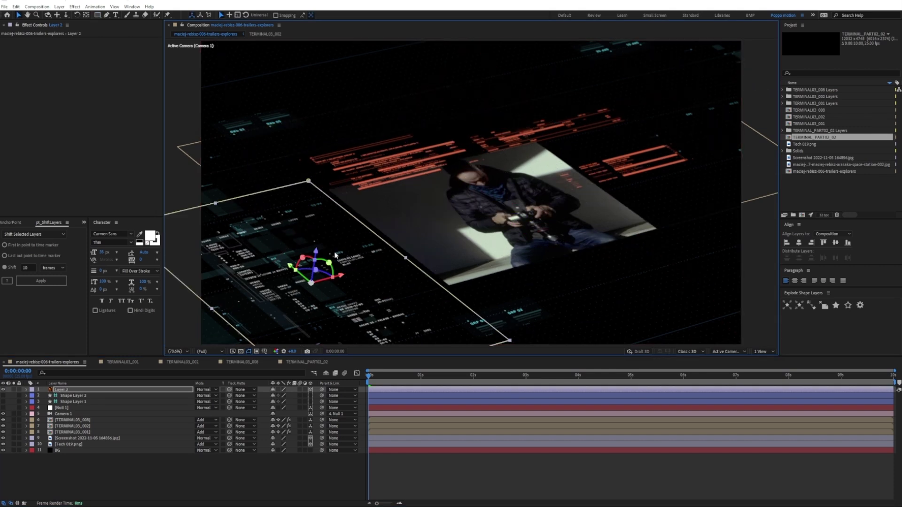
pyautogui.hotkey('ctrl', 'shift', 'c')
pyautogui.press('Return')
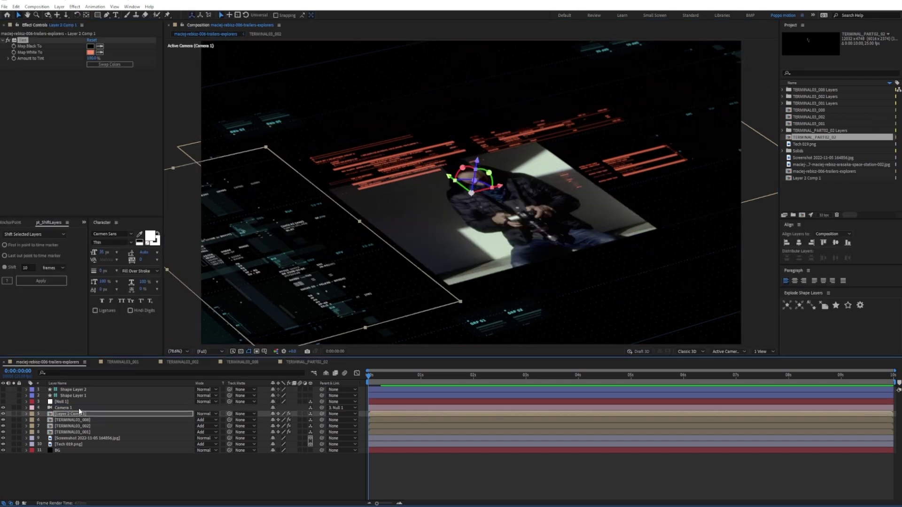
pyautogui.moveTo(93, 47); pyautogui.dragTo(354, 117)
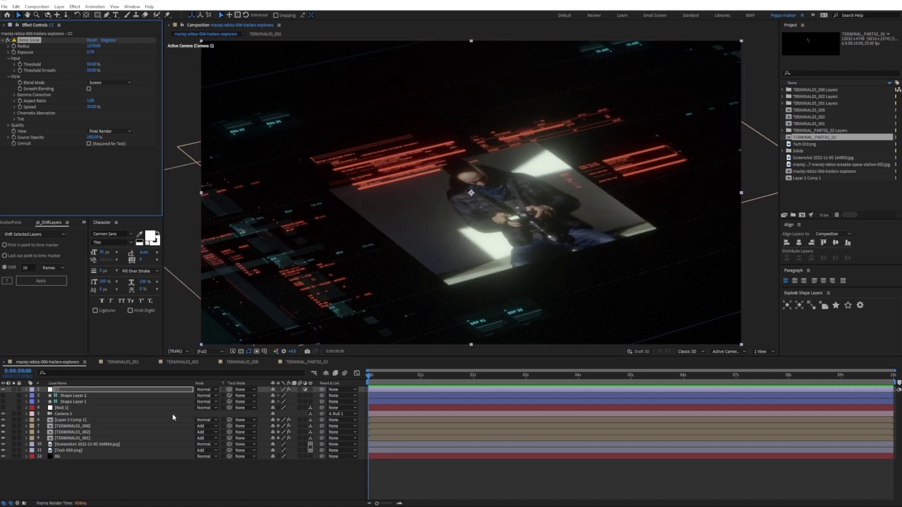
pyautogui.hotkey('ctrl', 'space')
pyautogui.write('lut')
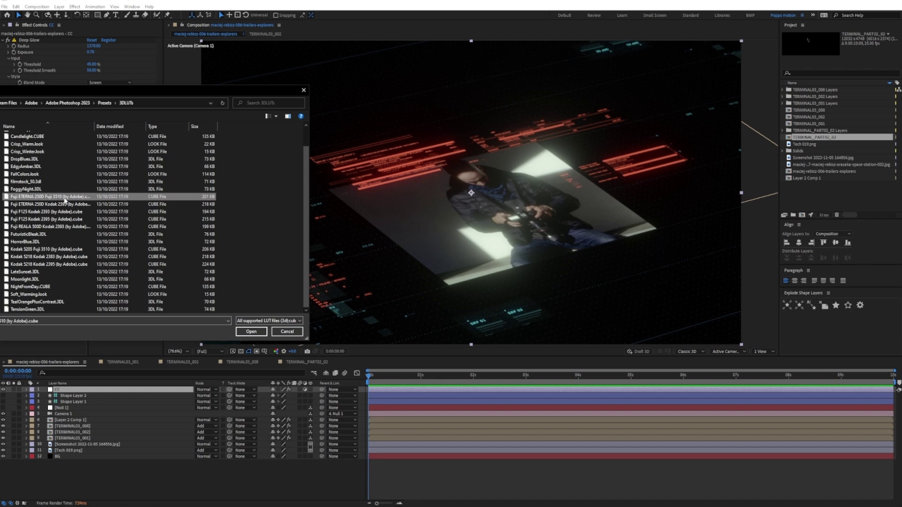
pyautogui.doubleClick(112, 152)
pyautogui.click(113, 149)
pyautogui.doubleClick(112, 151)
pyautogui.click(113, 150)
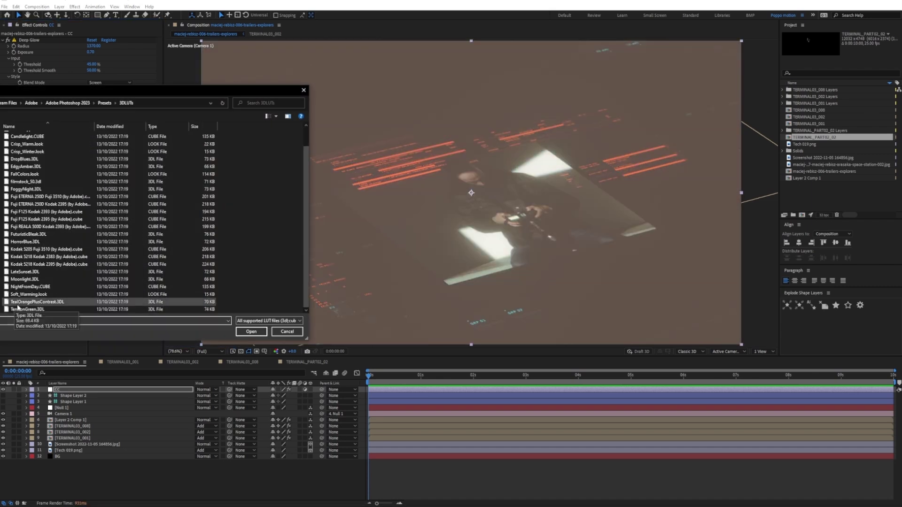
pyautogui.doubleClick(113, 152)
pyautogui.click(114, 150)
pyautogui.doubleClick(116, 154)
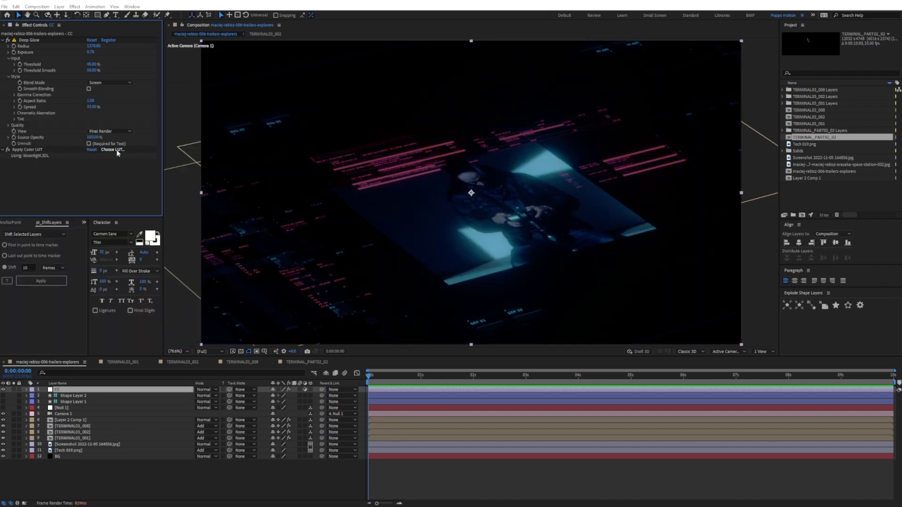
pyautogui.click(112, 149)
pyautogui.doubleClick(113, 152)
pyautogui.click(112, 149)
pyautogui.doubleClick(113, 152)
pyautogui.click(113, 149)
pyautogui.doubleClick(73, 294)
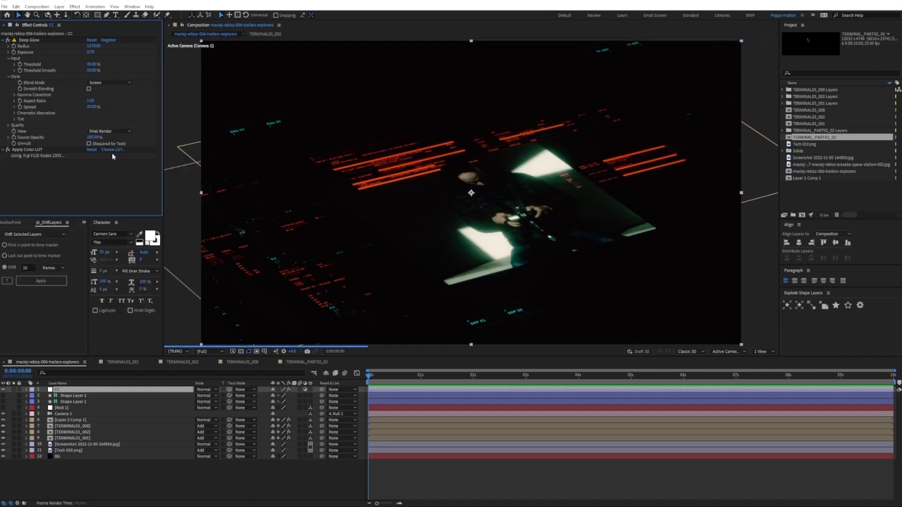
pyautogui.click(113, 150)
pyautogui.doubleClick(28, 196)
pyautogui.hotkey('ctrl', 'z')
pyautogui.hotkey('ctrl', 'z')
pyautogui.hotkey('ctrl', 'z')
pyautogui.hotkey('ctrl', 'z')
pyautogui.hotkey('ctrl', 'z')
pyautogui.hotkey('ctrl', 'z')
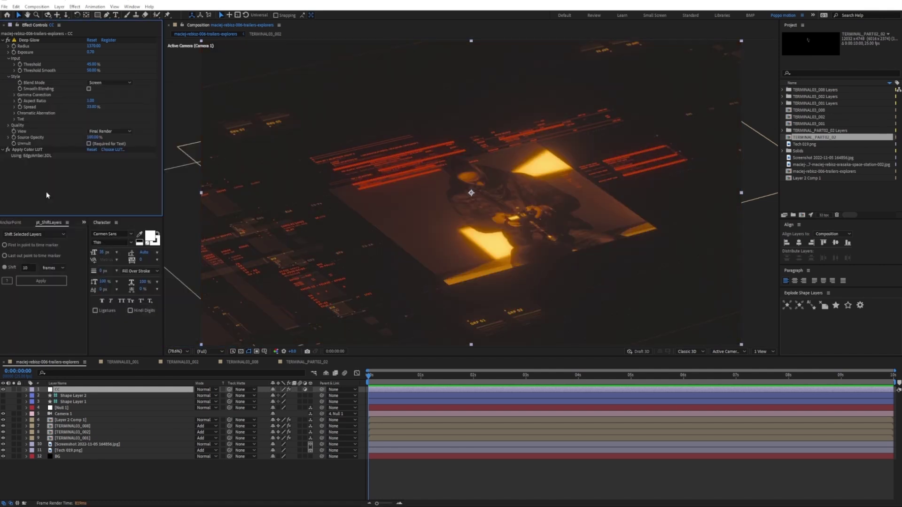
# Step: Shape the CC layer's RGB curve for deeper shadows and bend the Red channel curve
pyautogui.click(57, 389)
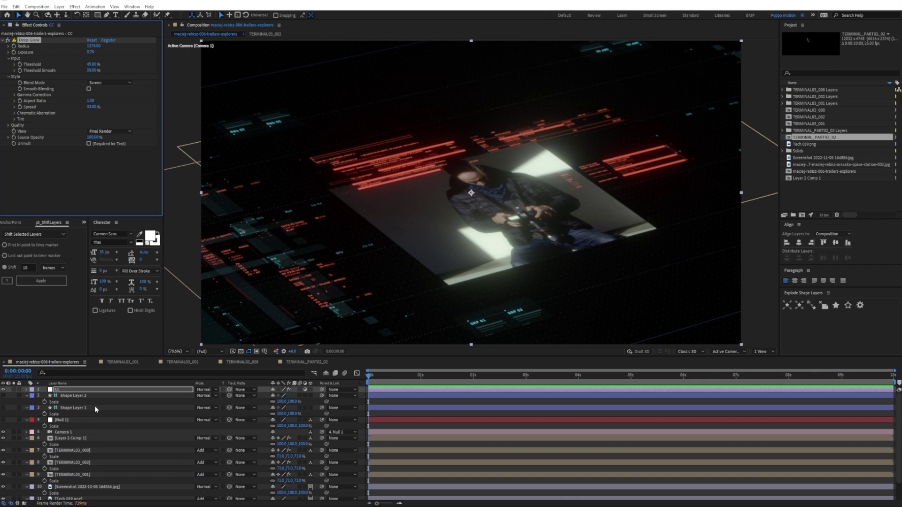
pyautogui.moveTo(82, 98); pyautogui.dragTo(79, 97)
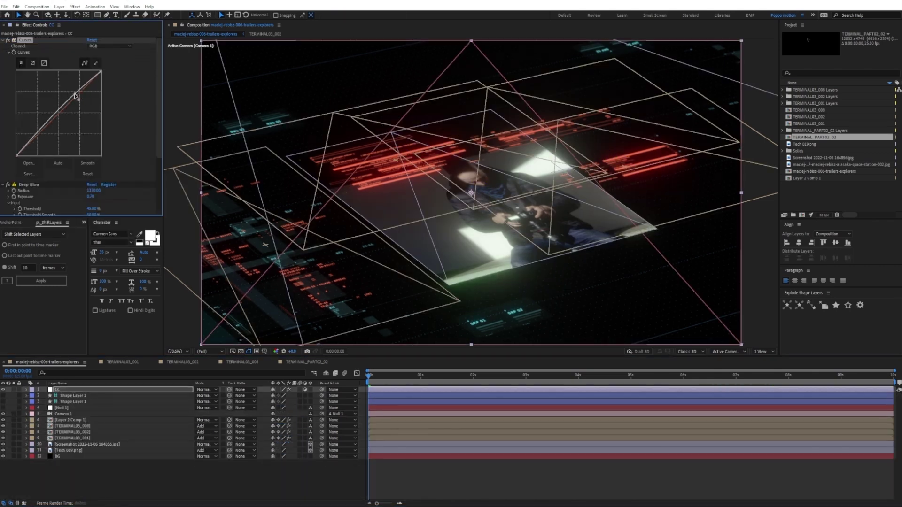
pyautogui.moveTo(40, 130)
pyautogui.mouseDown()
pyautogui.moveTo(38, 141)
pyautogui.moveTo(35, 132)
pyautogui.mouseUp()
pyautogui.click(111, 46)
pyautogui.click(93, 52)
pyautogui.moveTo(78, 93); pyautogui.dragTo(74, 95)
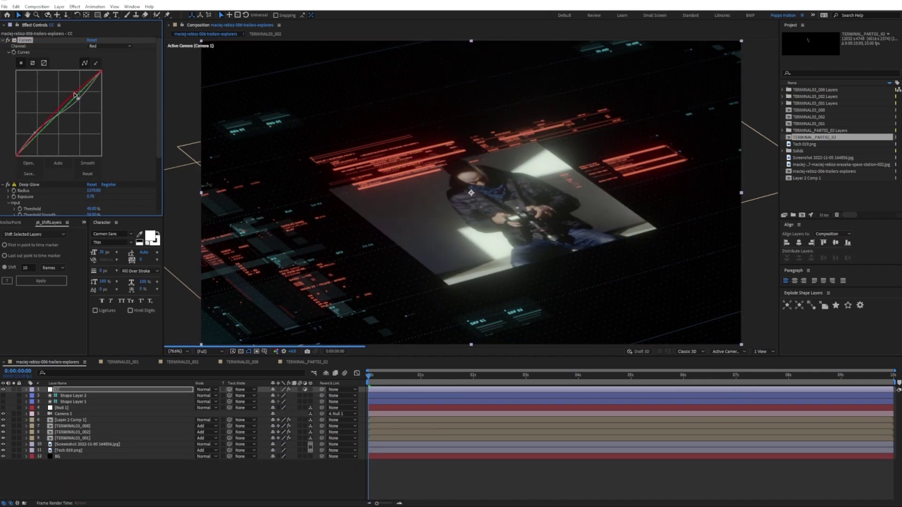
pyautogui.click(9, 41)
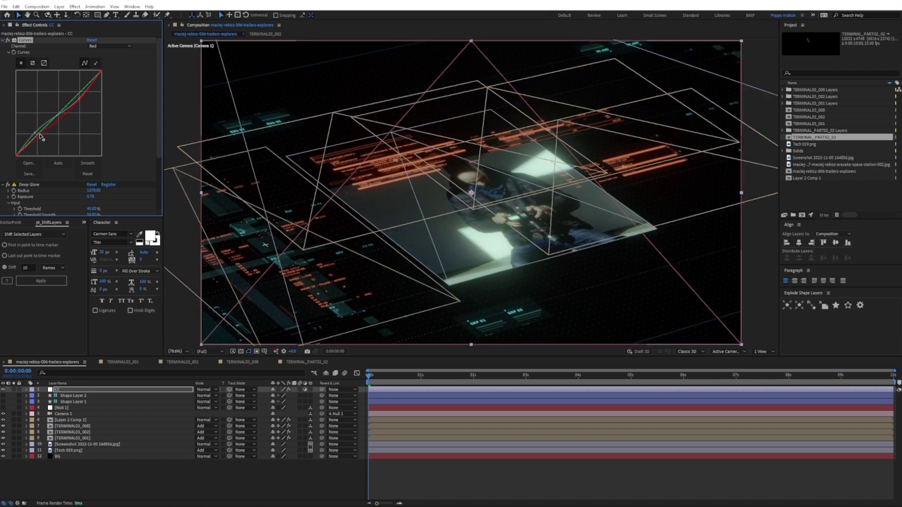
# Step: Add a Sharpen effect at amount 30 to the CC layer
pyautogui.click(86, 468)
pyautogui.click(75, 390)
pyautogui.hotkey('ctrl', 'alt', 'shift', 'e')
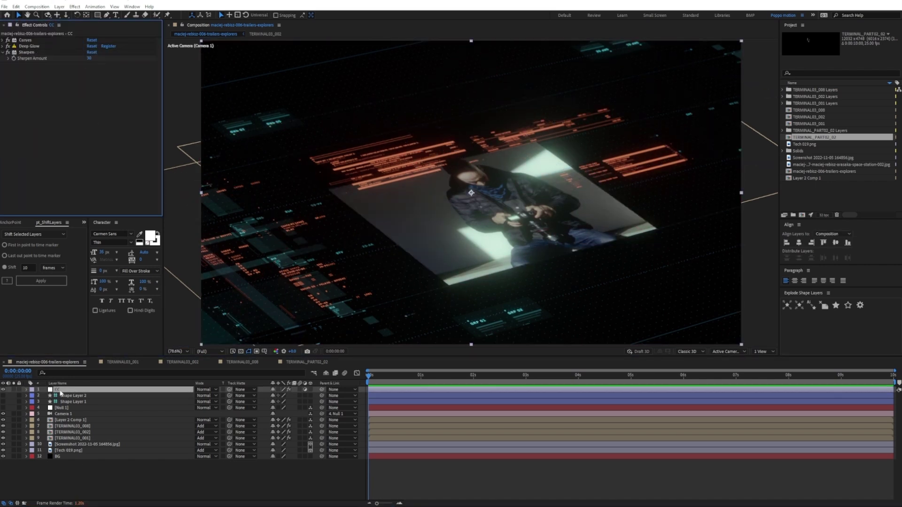
# Step: Change Camera 1's focus distance and raise its depth-of-field Blur Level to 175%
pyautogui.click(62, 414)
pyautogui.press('a')
pyautogui.press('a')
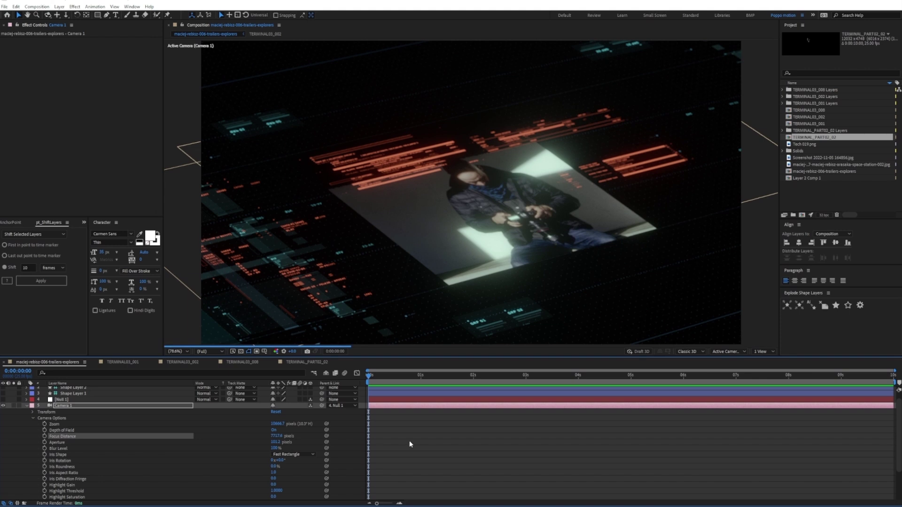
pyautogui.click(274, 473)
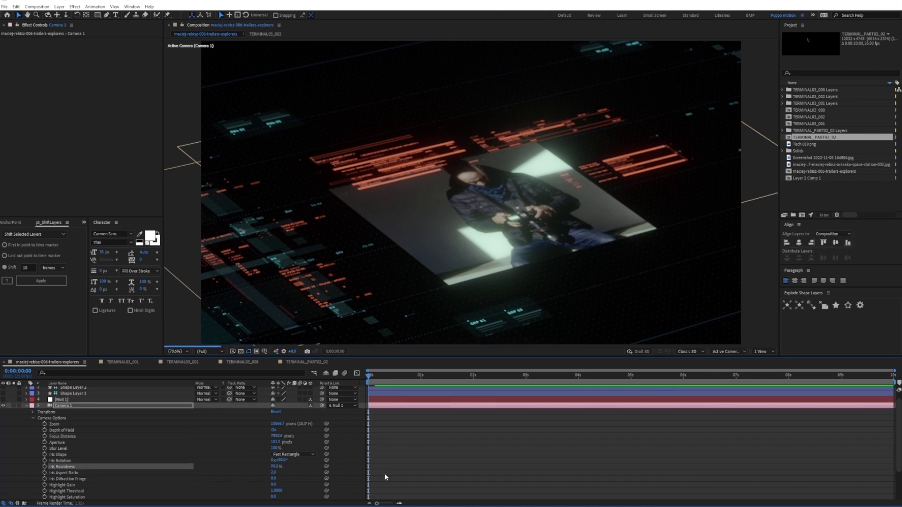
pyautogui.scroll(-3, 172, 491)
pyautogui.moveTo(274, 430)
pyautogui.mouseDown()
pyautogui.moveTo(301, 434)
pyautogui.moveTo(273, 435)
pyautogui.mouseUp()
pyautogui.hotkey('ctrl', '`')
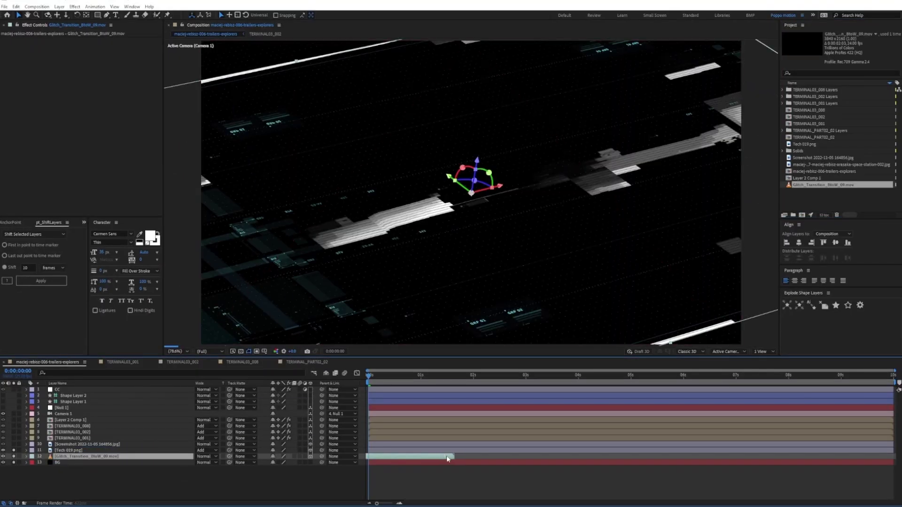
# Step: Set the glitch clip to Add blending and its 4-Color Gradient to Multiply
pyautogui.click(207, 456)
pyautogui.click(211, 222)
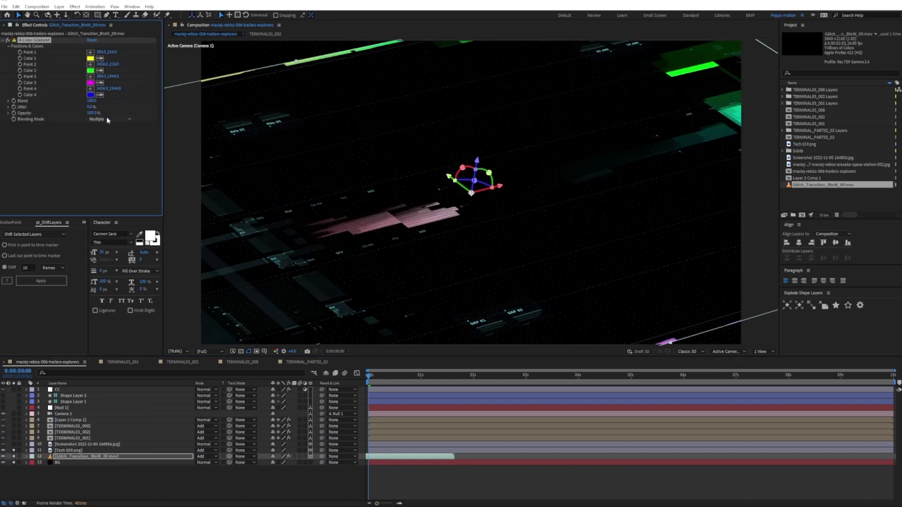
pyautogui.click(106, 117)
pyautogui.click(103, 120)
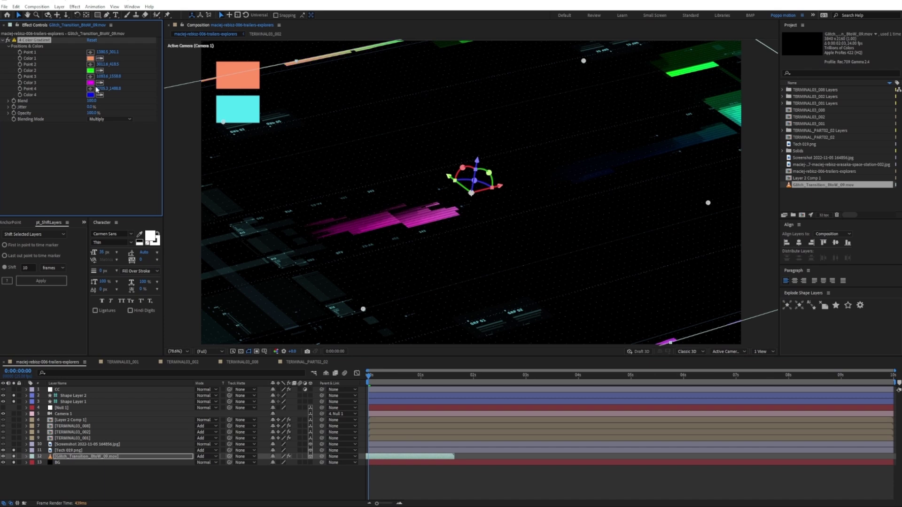
# Step: Hide the top layers and set the glitch clip's Scale to 100%
pyautogui.moveTo(2, 390); pyautogui.dragTo(3, 407)
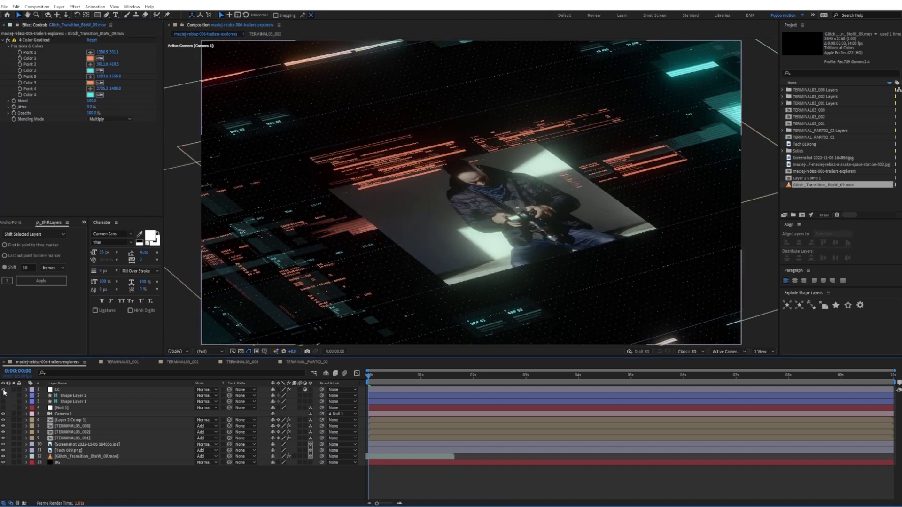
pyautogui.press('s')
pyautogui.moveTo(308, 463); pyautogui.dragTo(266, 467)
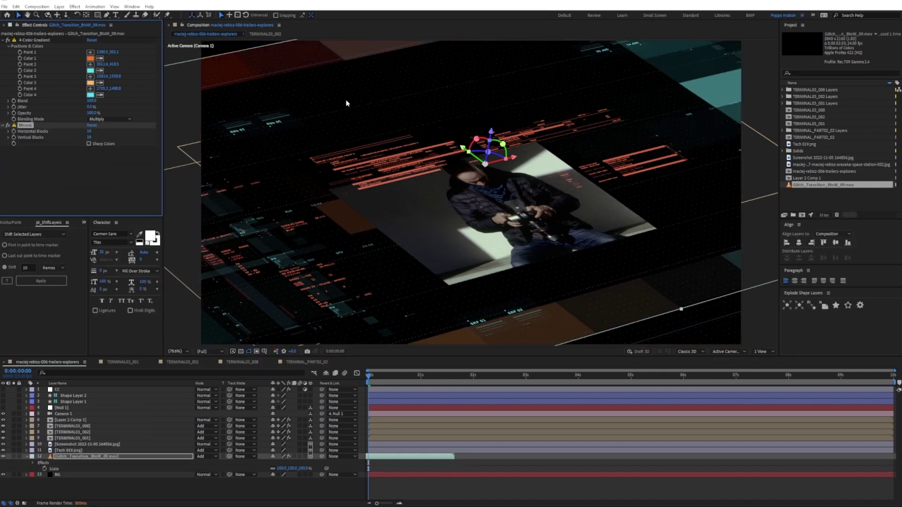
# Step: Raise the Mosaic horizontal blocks with soft colours and remove the extra Mosaic 2
pyautogui.moveTo(90, 131)
pyautogui.mouseDown()
pyautogui.moveTo(98, 131)
pyautogui.moveTo(94, 137)
pyautogui.mouseUp()
pyautogui.click(89, 143)
pyautogui.hotkey('ctrl', 'z')
pyautogui.click(14, 456)
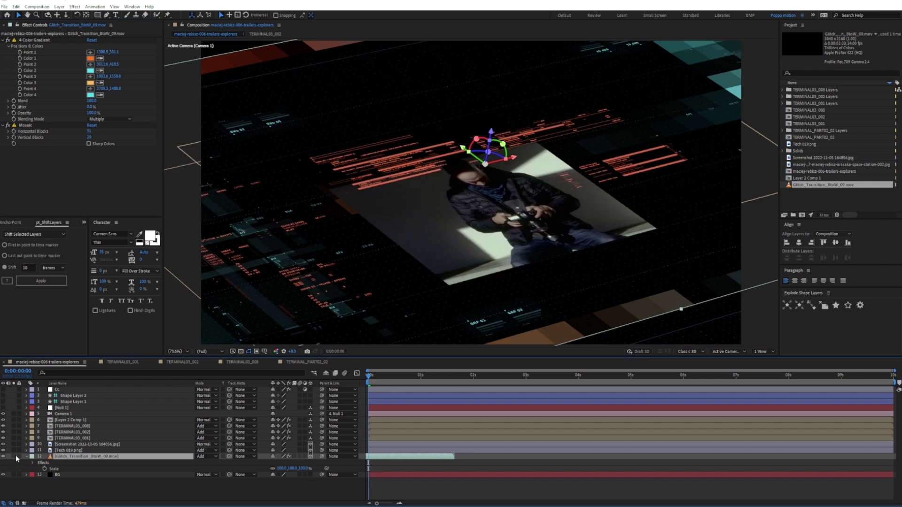
pyautogui.hotkey('ctrl', 'z')
pyautogui.hotkey('ctrl', 'z')
pyautogui.hotkey('ctrl', 'z')
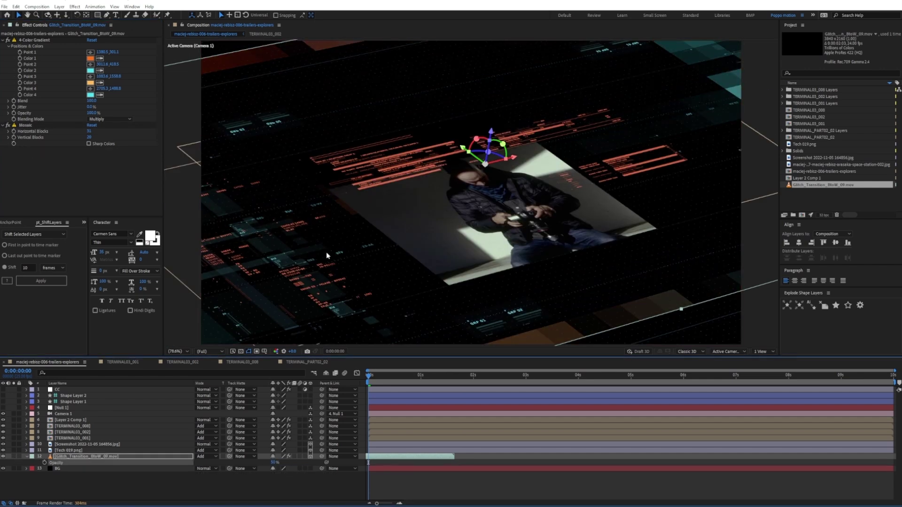
# Step: Turn on Camera 1's depth of field, preview Custom View 1, and raise focus distance to about 10130
pyautogui.click(63, 414)
pyautogui.click(33, 427)
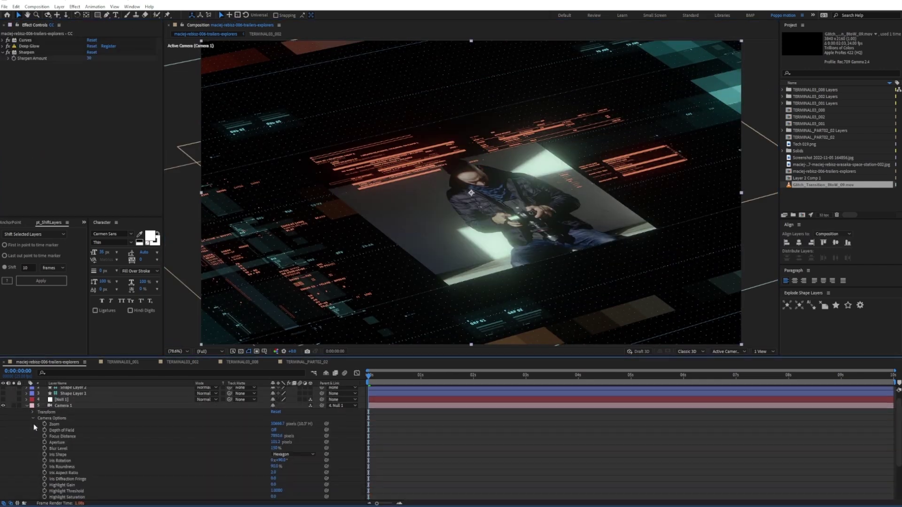
pyautogui.click(273, 429)
pyautogui.click(728, 351)
pyautogui.click(736, 437)
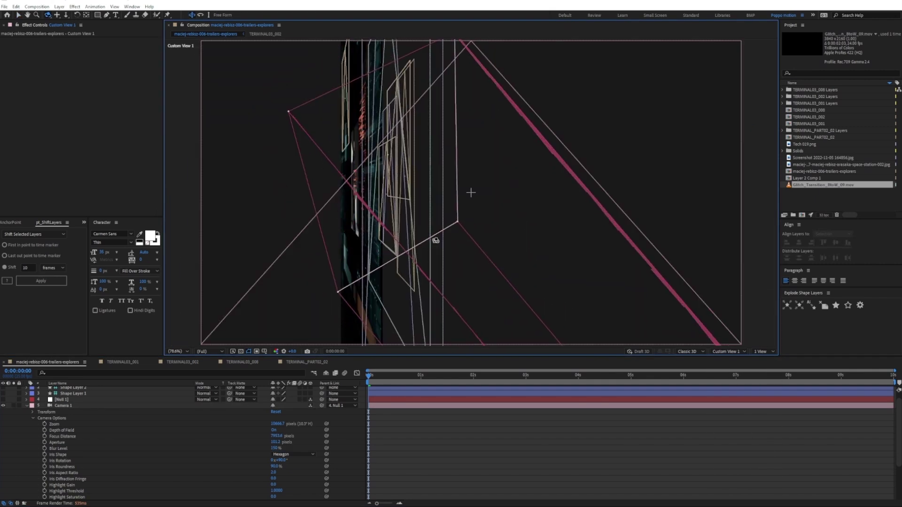
pyautogui.press('Escape')
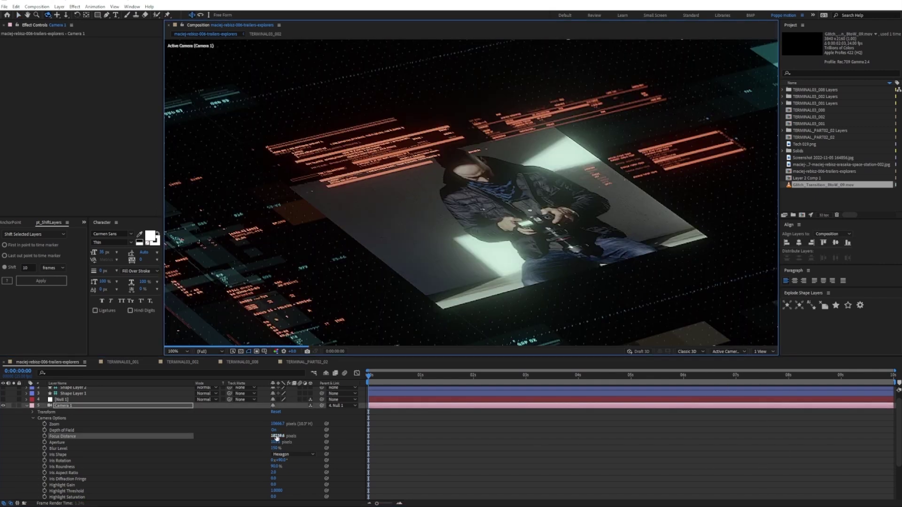
pyautogui.moveTo(277, 436); pyautogui.dragTo(300, 437)
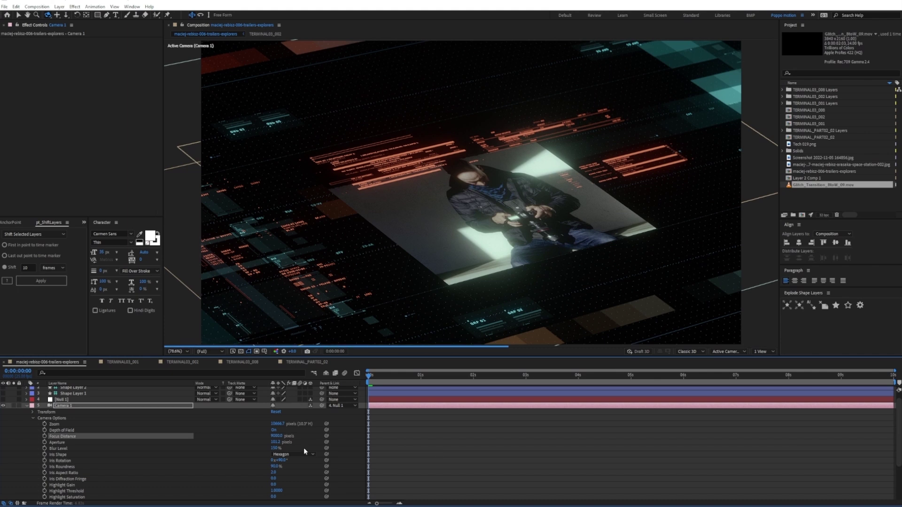
pyautogui.click(504, 188)
# Step: Rename the screenshot layer to 'FOOTAGE SAMPLE'
pyautogui.click(106, 444)
pyautogui.write('FOOTAGE SAMPLE')
pyautogui.press('Return')
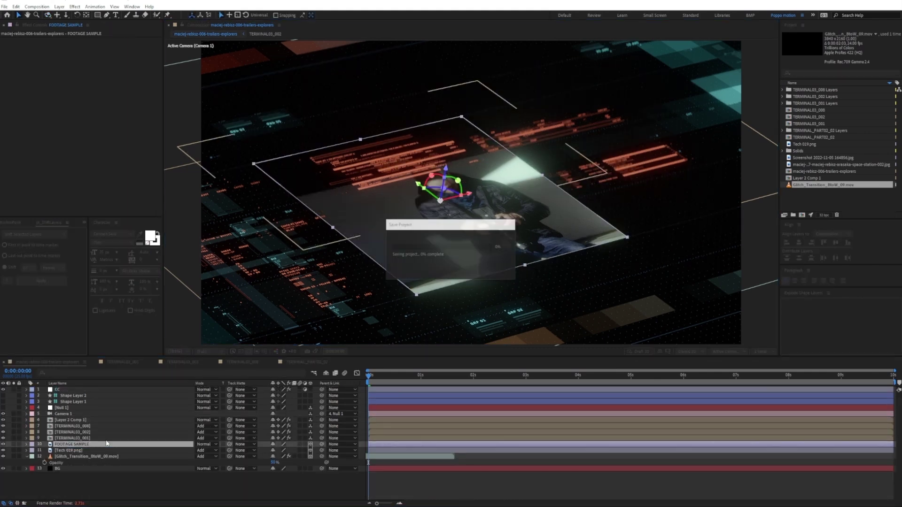
# Step: Colour-code the layer labels: pink for FOOTAGE SAMPLE and red for the camera
pyautogui.click(32, 444)
pyautogui.click(47, 390)
pyautogui.click(32, 426)
pyautogui.click(42, 448)
pyautogui.click(31, 444)
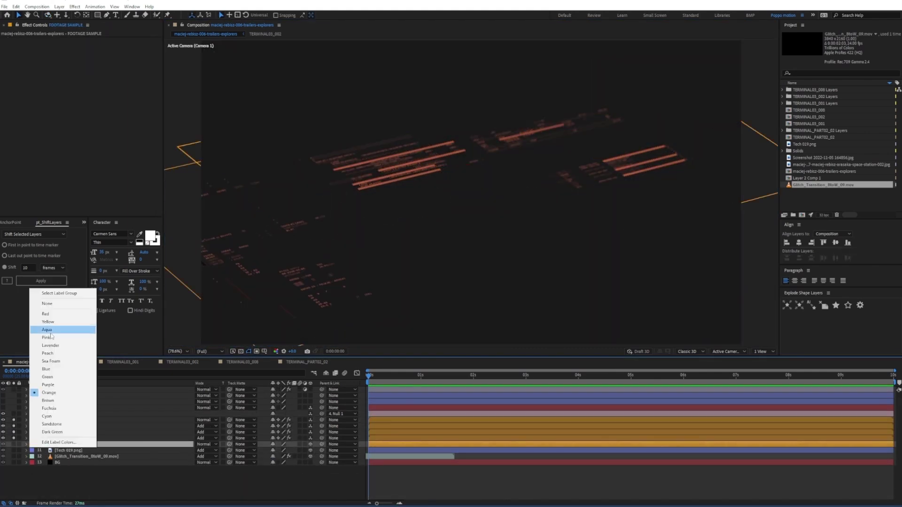
pyautogui.click(46, 338)
pyautogui.click(51, 456)
pyautogui.click(31, 413)
pyautogui.click(45, 284)
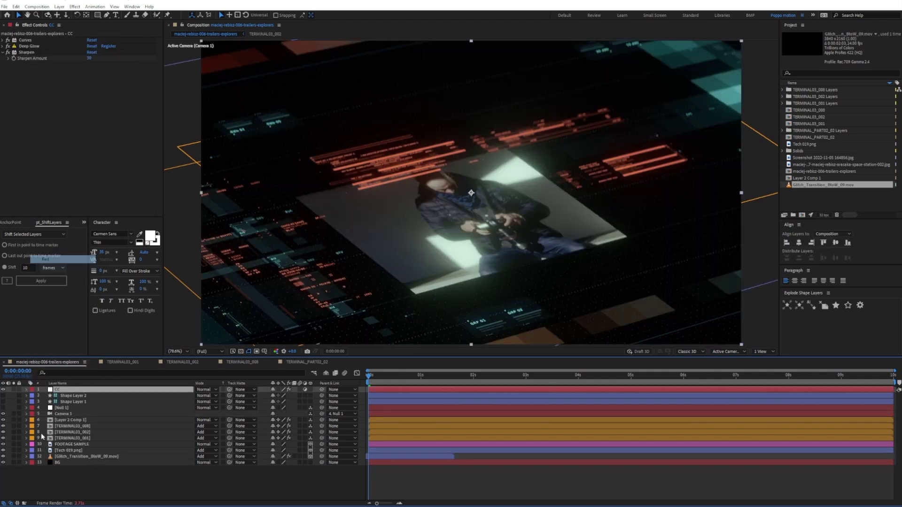
# Step: Turn off Use Color Noise in the CC layer's Noise effect for monochrome grain
pyautogui.click(62, 390)
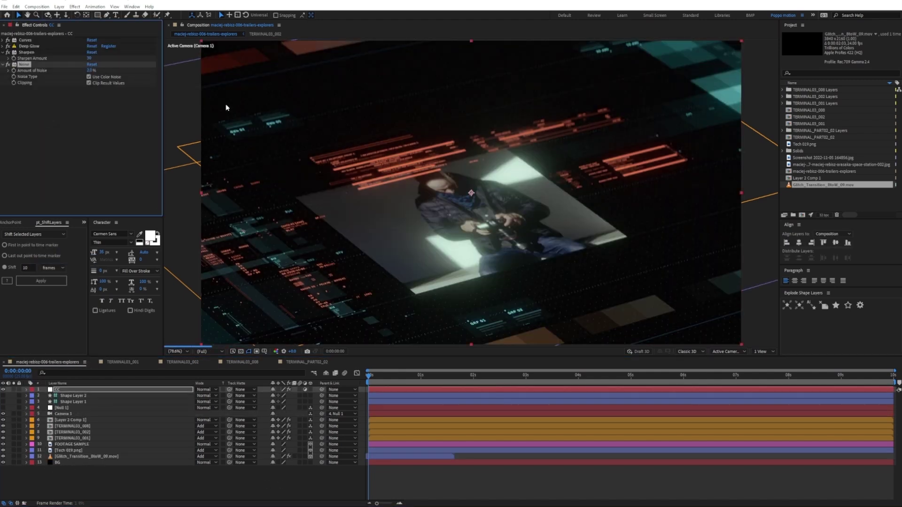
pyautogui.scroll(5, 228, 105)
pyautogui.click(89, 77)
pyautogui.scroll(-5, 422, 278)
# Step: Try moving the glitch clip later, undo it, collapse its masks and restore full-quality view
pyautogui.click(68, 485)
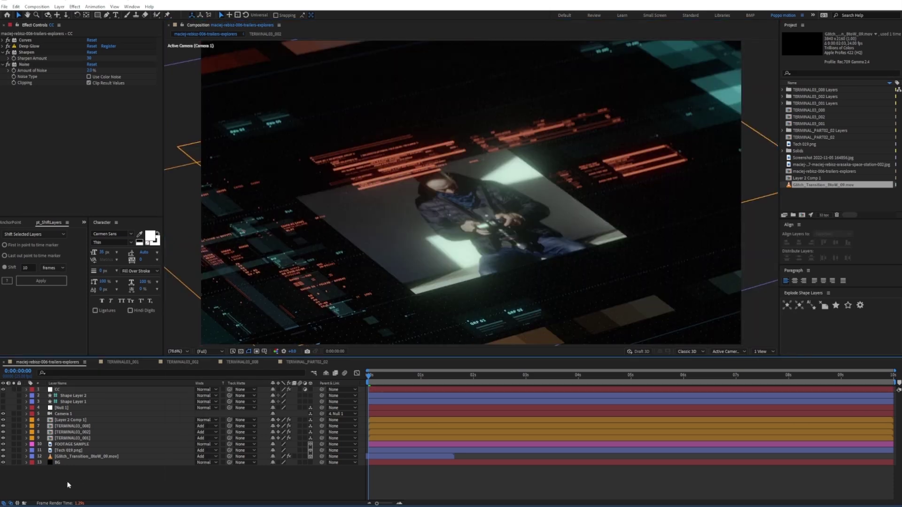
pyautogui.press('KP_4')
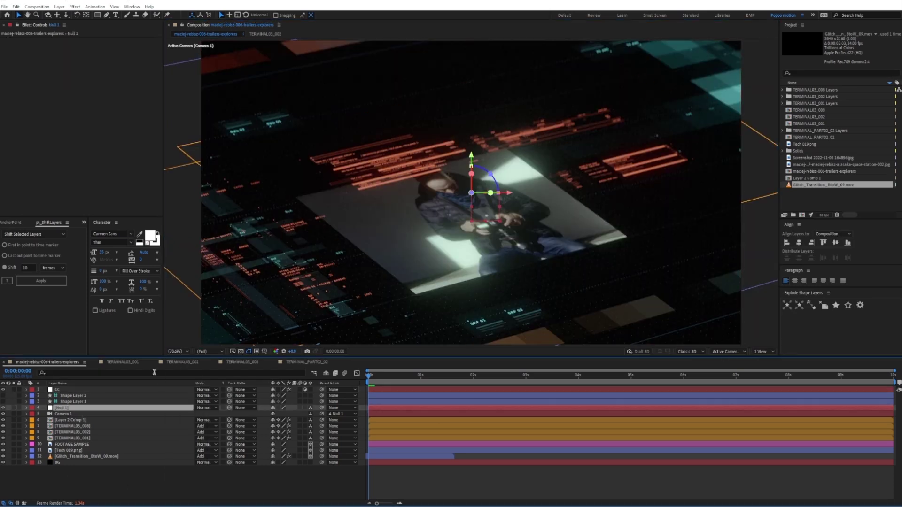
pyautogui.press('p')
pyautogui.moveTo(442, 462); pyautogui.dragTo(509, 467)
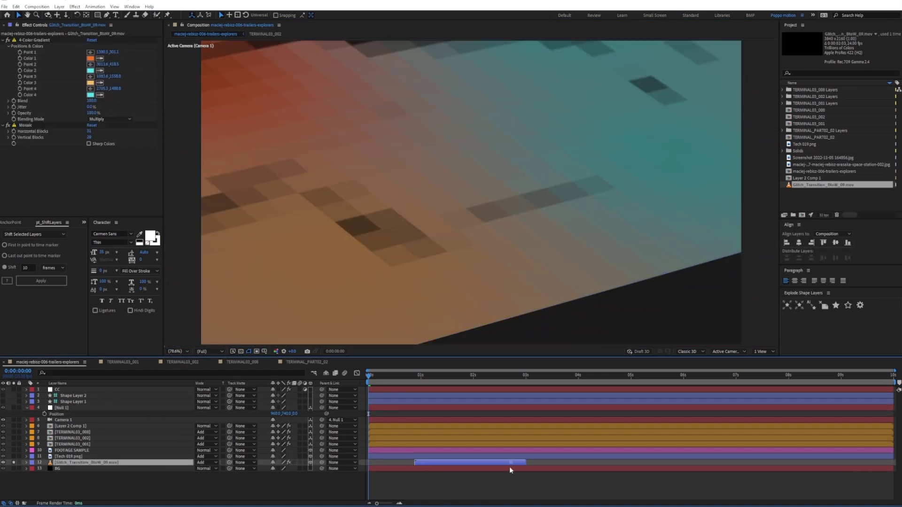
pyautogui.hotkey('ctrl', 'z')
pyautogui.scroll(-3, 470, 198)
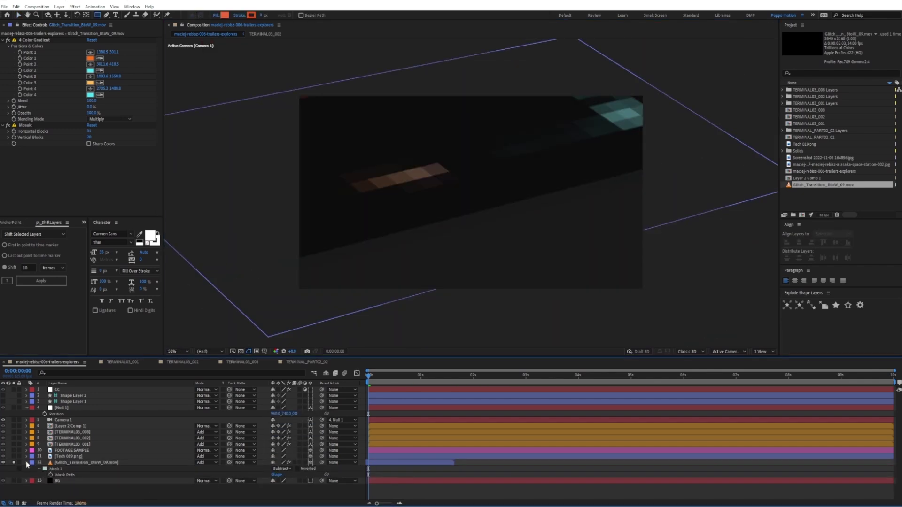
pyautogui.click(27, 463)
pyautogui.click(66, 389)
pyautogui.hotkey('shift', '/')
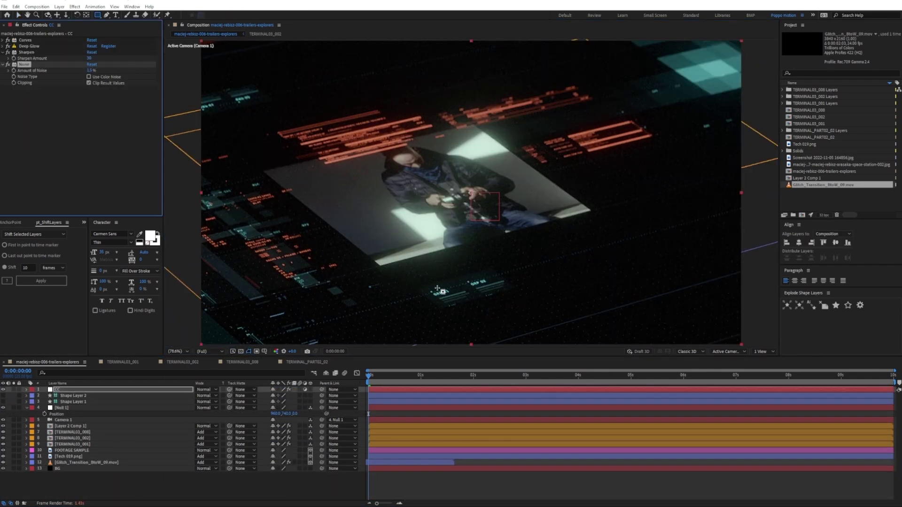
# Step: Precompose layers 6–12 into a new precomp named 'Scene'
pyautogui.click(26, 408)
pyautogui.click(85, 456)
pyautogui.keyDown('shift'); pyautogui.click(63, 420); pyautogui.keyUp('shift')
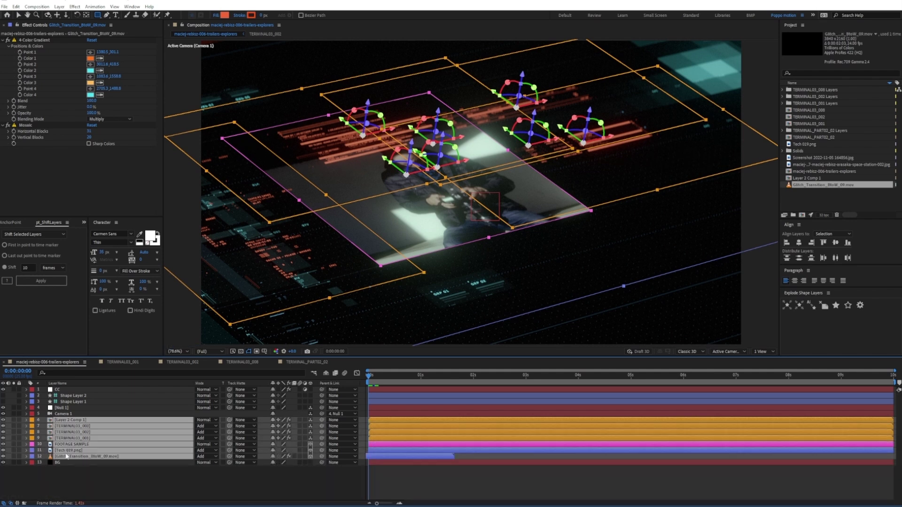
pyautogui.hotkey('ctrl', 'shift', 'c')
pyautogui.write('Scene')
pyautogui.press('Return')
# Step: Rename the main composition to 'CC_FINAL' in Composition Settings
pyautogui.hotkey('ctrl', 'k')
pyautogui.write('C')
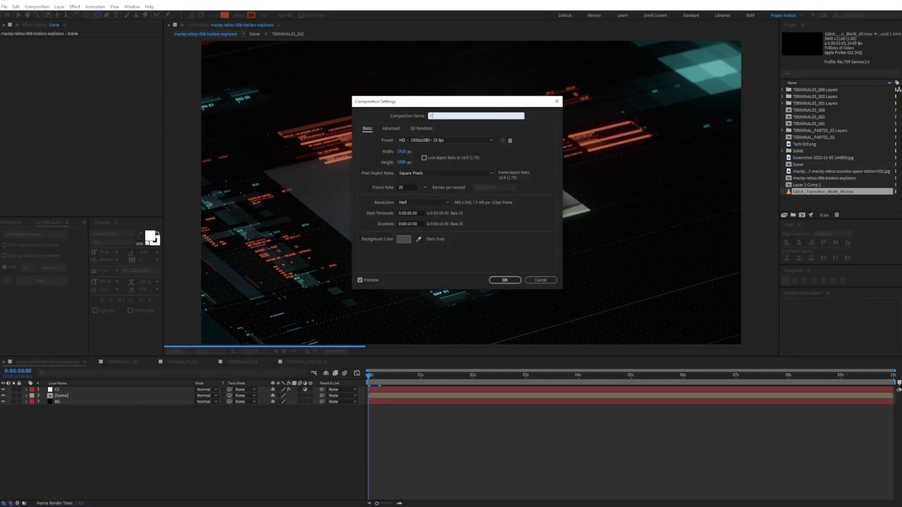
pyautogui.write('C_FINAL')
pyautogui.press('Return')
# Step: Move the terminal comps into the TERMINALS folder and delete the unused Layer 2 Comp 1
pyautogui.moveTo(819, 132); pyautogui.dragTo(801, 92)
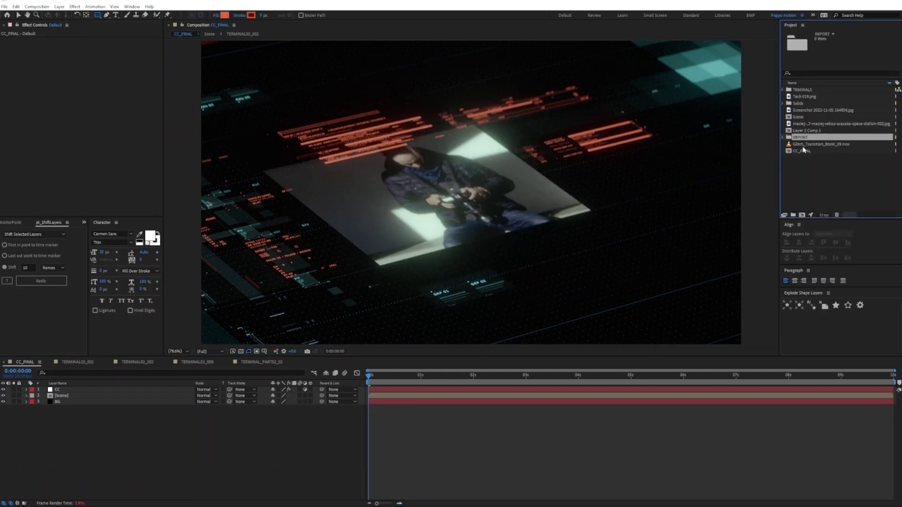
pyautogui.press('Delete')
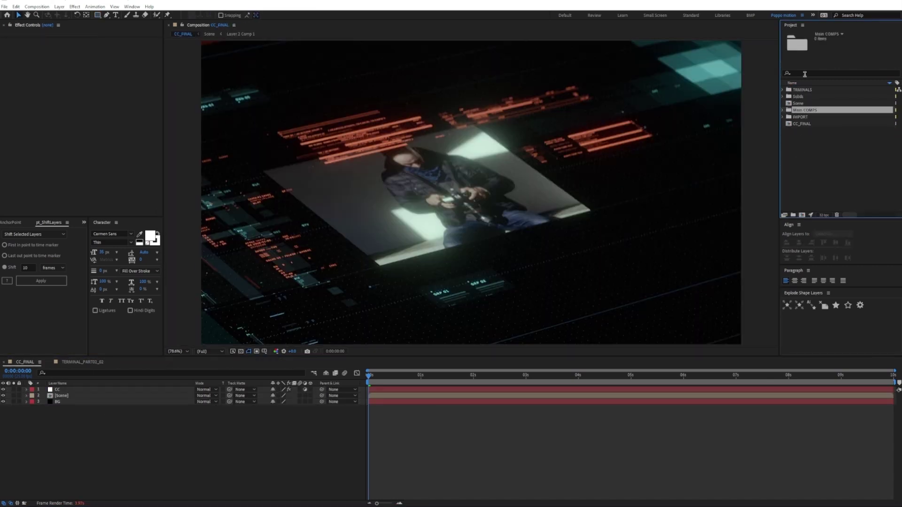
pyautogui.rightClick(843, 173)
# Step: Make several copies of the Scene layer and set their blend mode to Screen
pyautogui.press('Escape')
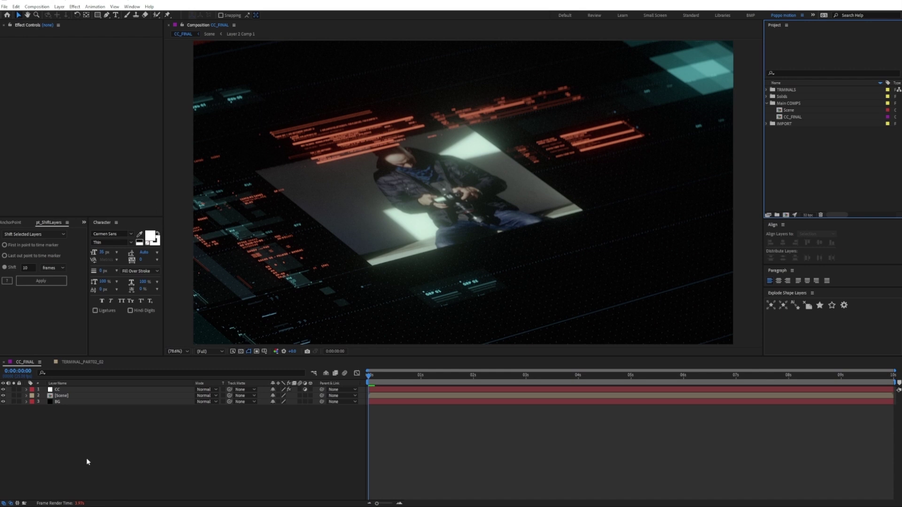
pyautogui.click(61, 395)
pyautogui.hotkey('ctrl', 'd')
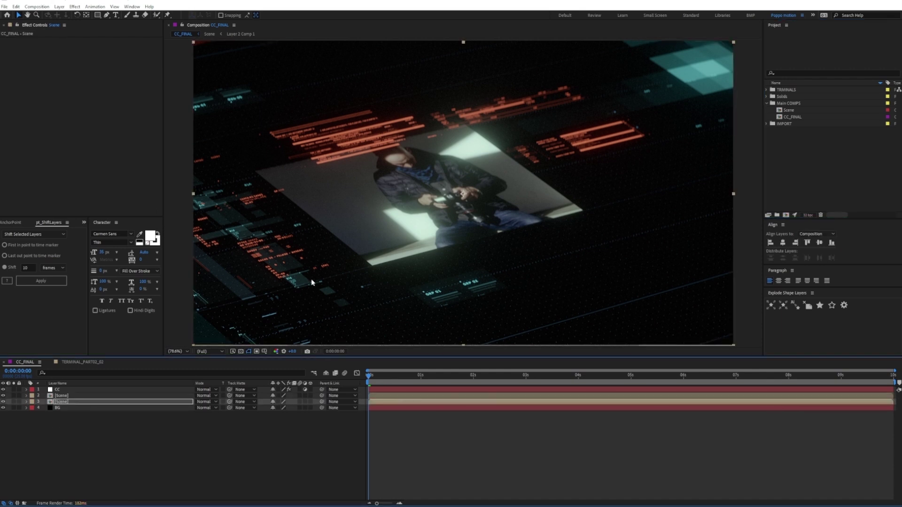
pyautogui.hotkey('shift', '=')
pyautogui.hotkey('shift', '=')
pyautogui.hotkey('shift', '=')
pyautogui.hotkey('shift', '=')
pyautogui.hotkey('shift', '=')
pyautogui.hotkey('shift', '=')
pyautogui.hotkey('shift', '=')
pyautogui.hotkey('shift', '=')
pyautogui.hotkey('shift', '=')
pyautogui.hotkey('shift', '=')
pyautogui.hotkey('ctrl', 'Down')
pyautogui.hotkey('ctrl', 'd')
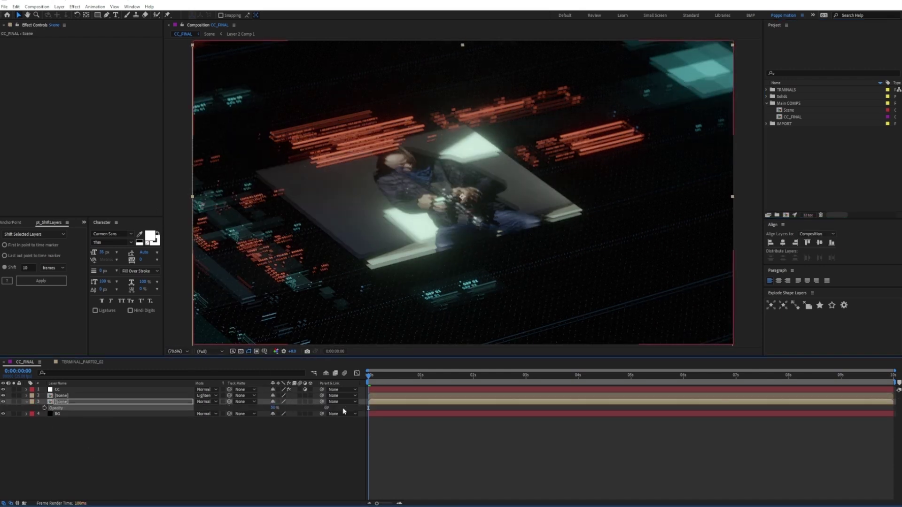
pyautogui.click(105, 408)
pyautogui.press('t')
pyautogui.hotkey('ctrl', 'd')
pyautogui.click(207, 408)
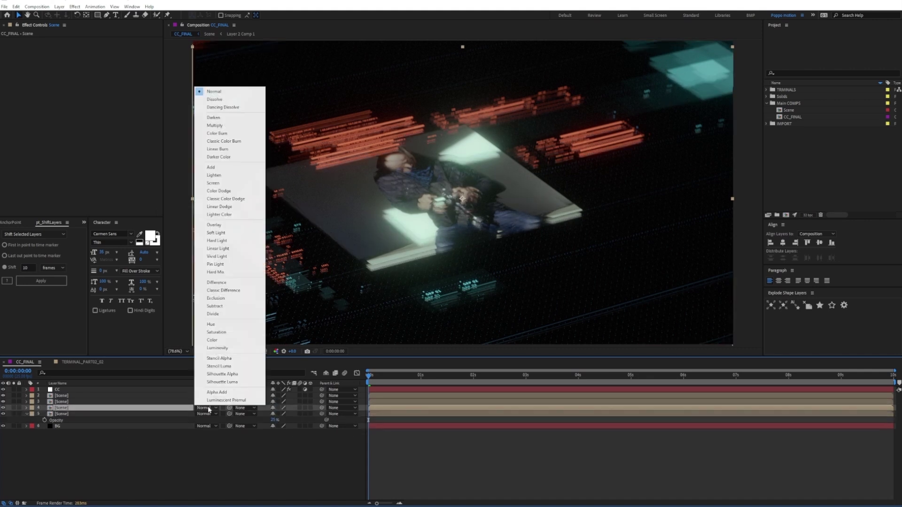
pyautogui.click(221, 195)
# Step: Change an option on the footage layer inside the Scene precomp
pyautogui.doubleClick(61, 414)
pyautogui.rightClick(70, 437)
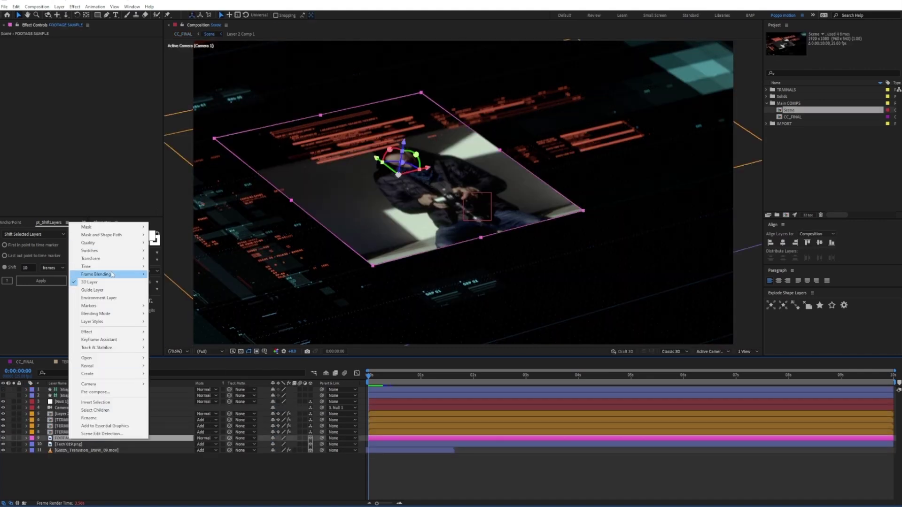
pyautogui.click(116, 476)
pyautogui.hotkey('shift', 'Escape')
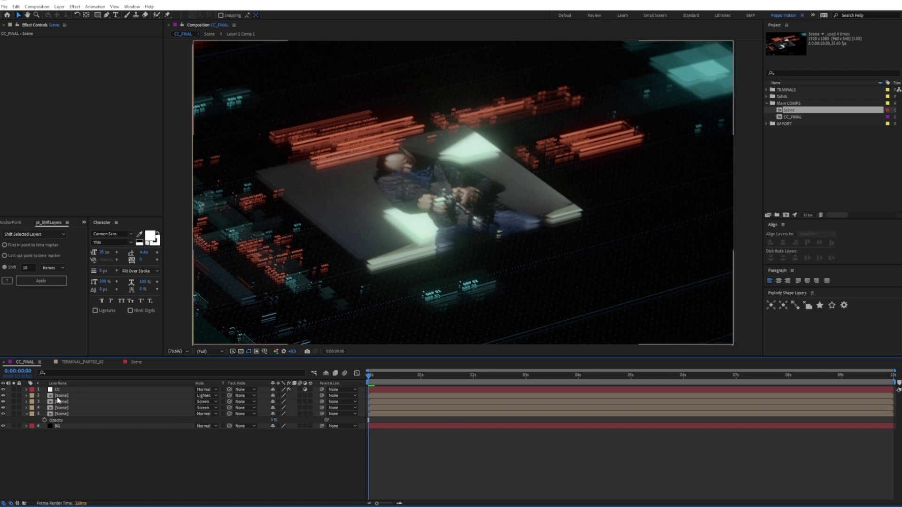
# Step: Duplicate a Scene copy, give it Fast Box Blur radius 180, move it up, and set Screen at 100% opacity
pyautogui.click(58, 406)
pyautogui.hotkey('ctrl', 'd')
pyautogui.hotkey('ctrl', 'alt', 'shift', 'e')
pyautogui.moveTo(89, 46); pyautogui.dragTo(155, 48)
pyautogui.moveTo(61, 408); pyautogui.dragTo(66, 396)
pyautogui.hotkey('shift', '-')
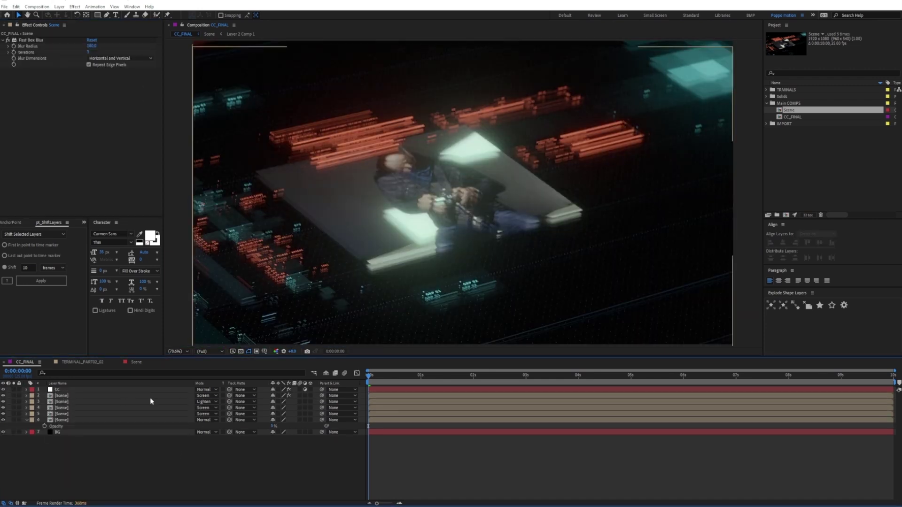
pyautogui.hotkey('shift', '-')
pyautogui.press('t')
pyautogui.click(203, 395)
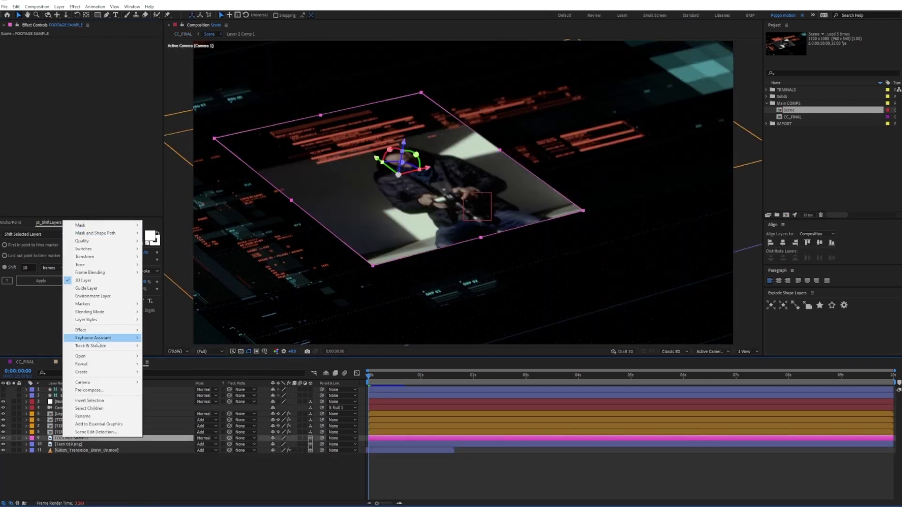
pyautogui.click(170, 324)
pyautogui.hotkey('ctrl', 'z')
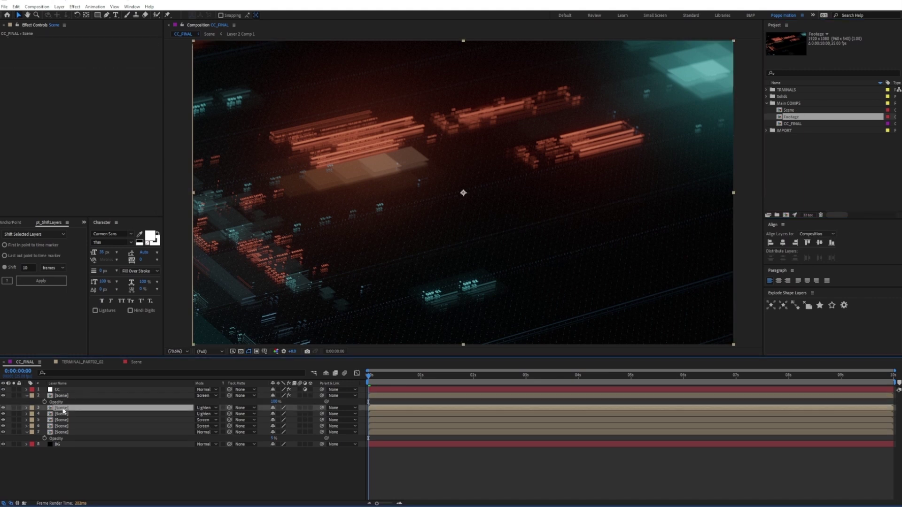
# Step: Inspect the nested Footage comp, then view CC_FINAL's full frame
pyautogui.click(199, 34)
pyautogui.click(191, 37)
pyautogui.click(190, 38)
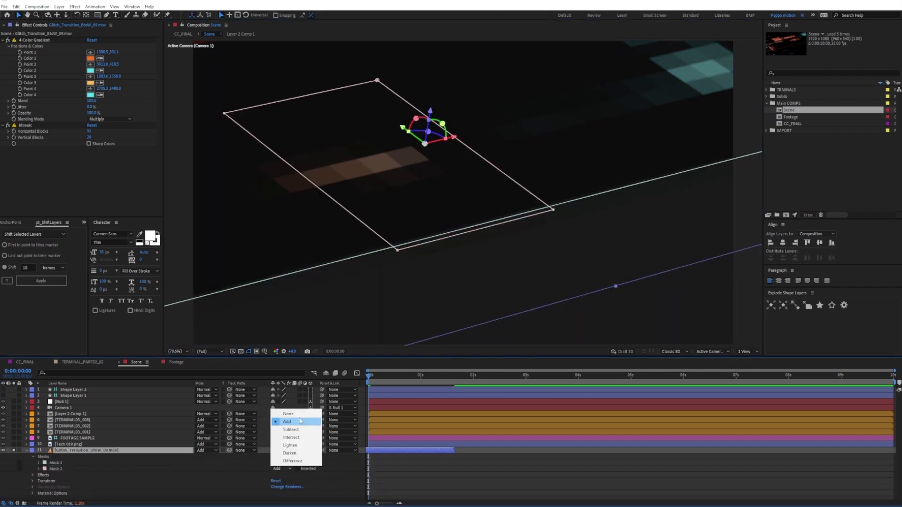
pyautogui.click(183, 35)
pyautogui.click(151, 485)
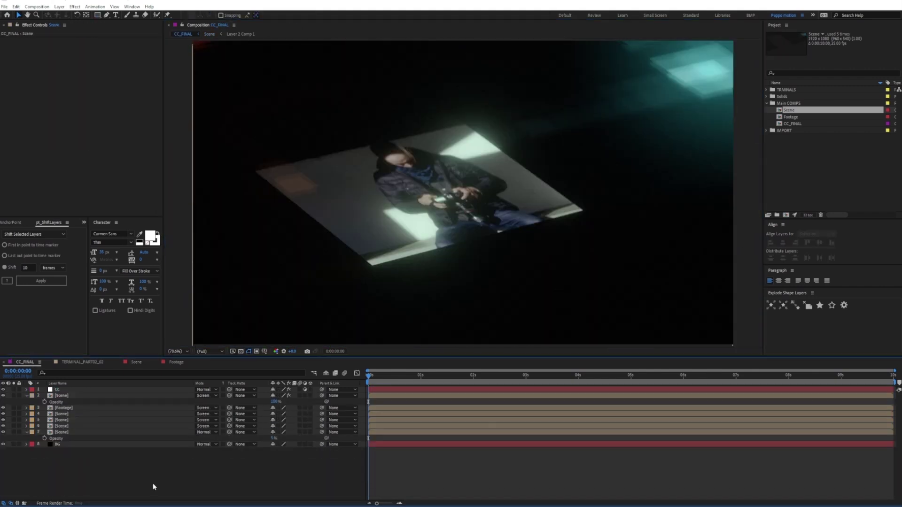
# Step: Create a black solid layer and darken the man's footage with a lowered Curves adjustment
pyautogui.hotkey('ctrl', 'y')
pyautogui.press('Return')
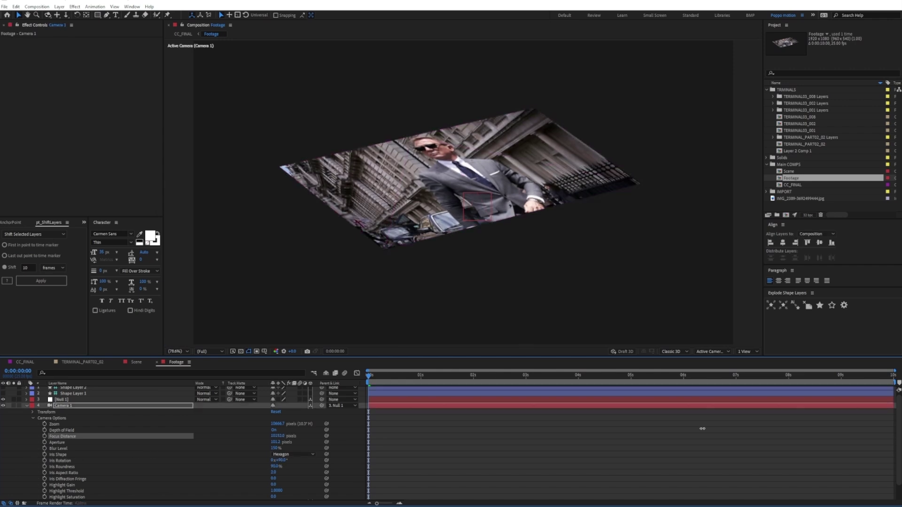
pyautogui.click(176, 34)
pyautogui.click(211, 34)
pyautogui.click(184, 34)
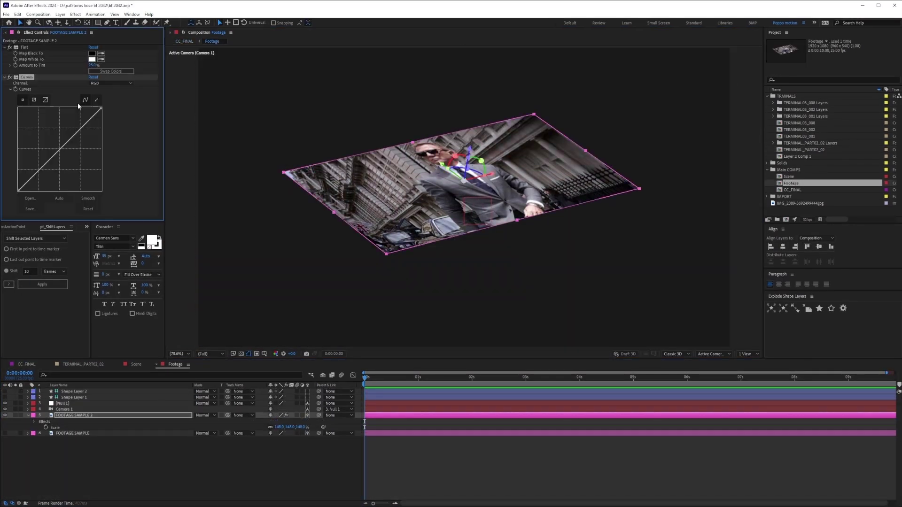
pyautogui.moveTo(77, 103); pyautogui.dragTo(30, 200)
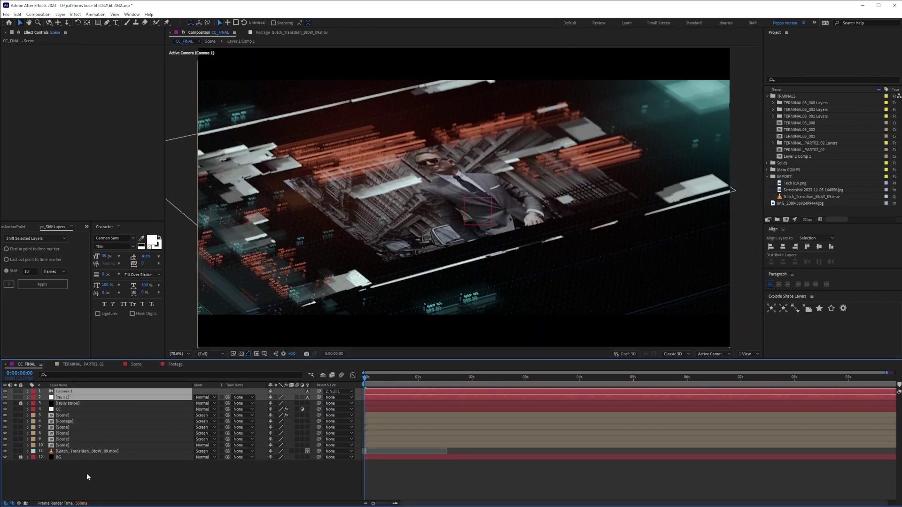
# Step: Add a displacement map on the CC layer driven by Glitch_Transition, with Max Horizontal 41
pyautogui.hotkey('ctrl', 'space')
pyautogui.click(69, 427)
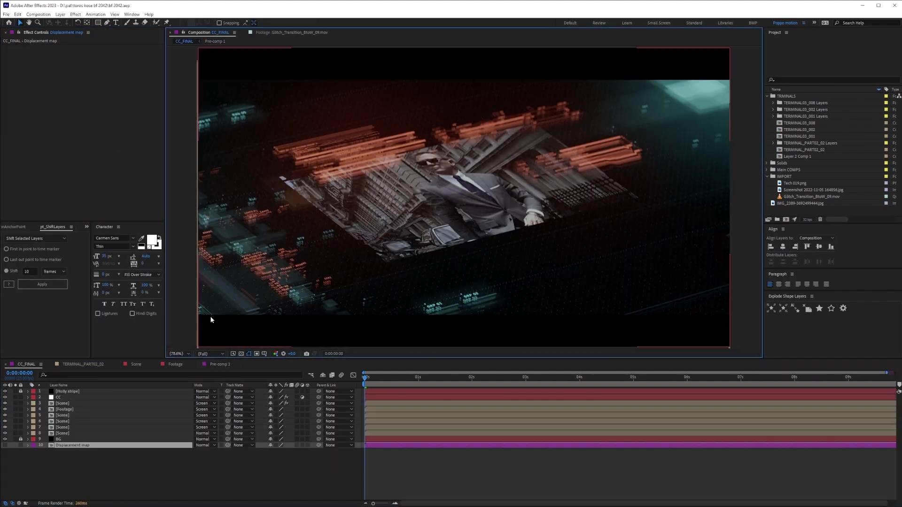
pyautogui.click(211, 320)
pyautogui.click(5, 59)
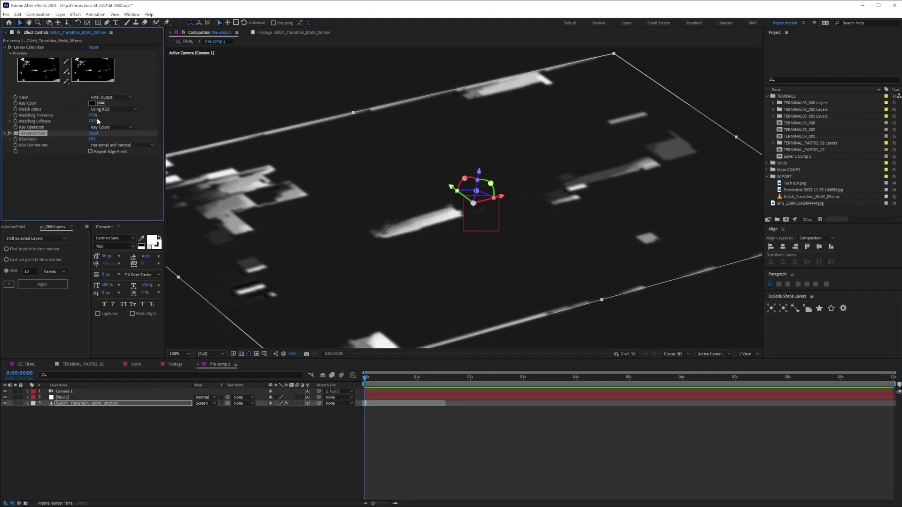
pyautogui.click(27, 364)
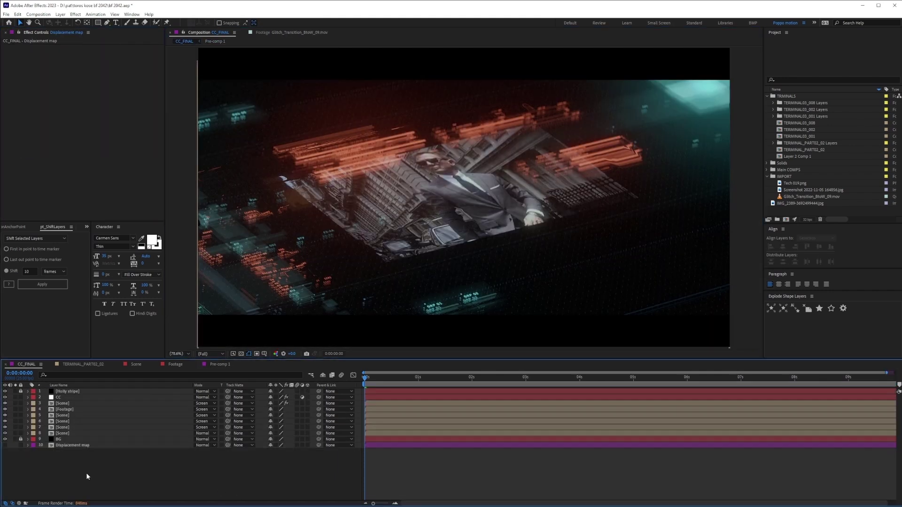
pyautogui.click(427, 452)
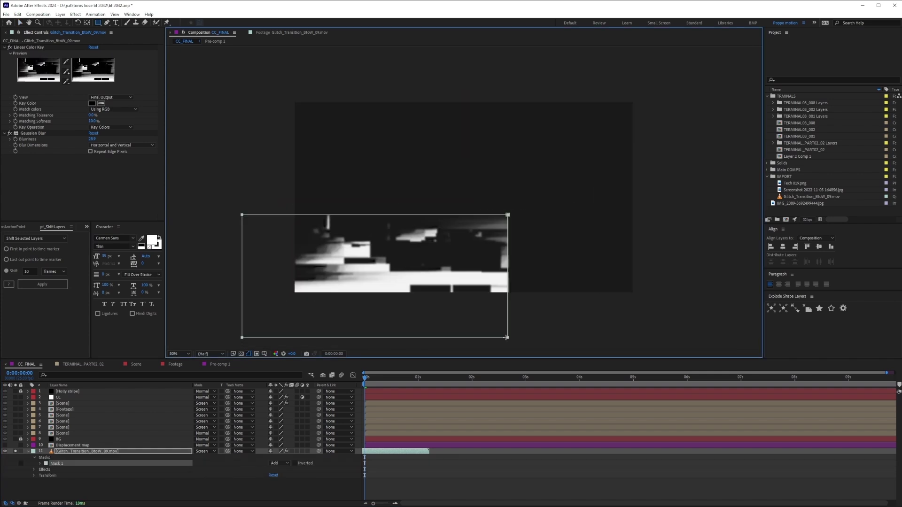
pyautogui.click(59, 398)
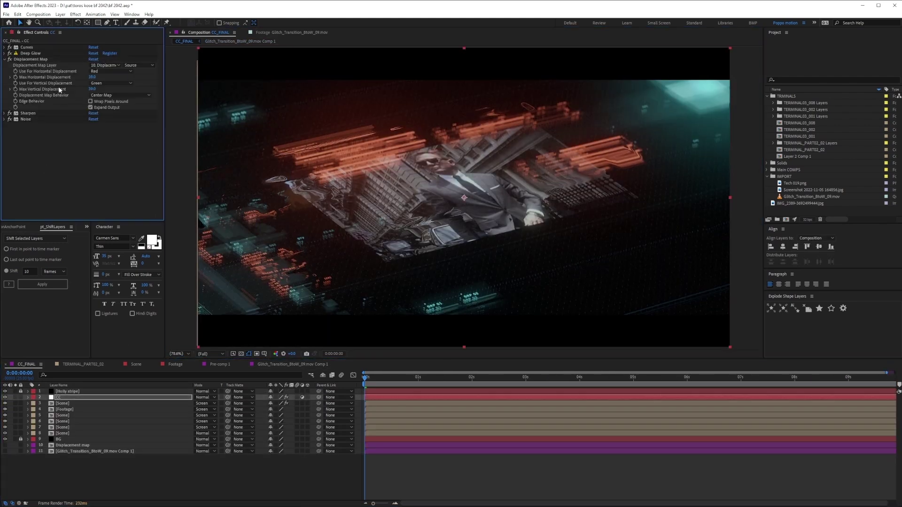
pyautogui.moveTo(99, 143); pyautogui.dragTo(103, 143)
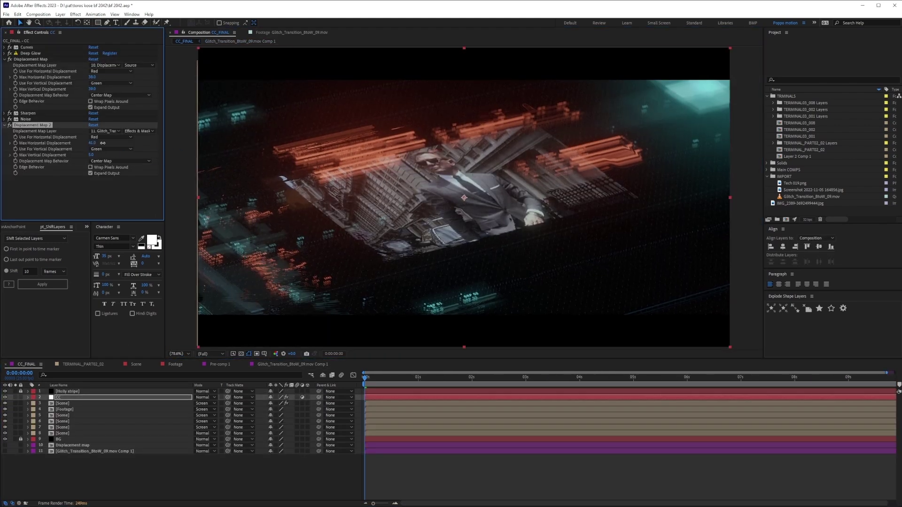
# Step: Add Quick Chromatic Aberration to the CC layer using the Green & Blue channels
pyautogui.rightClick(93, 154)
pyautogui.click(112, 108)
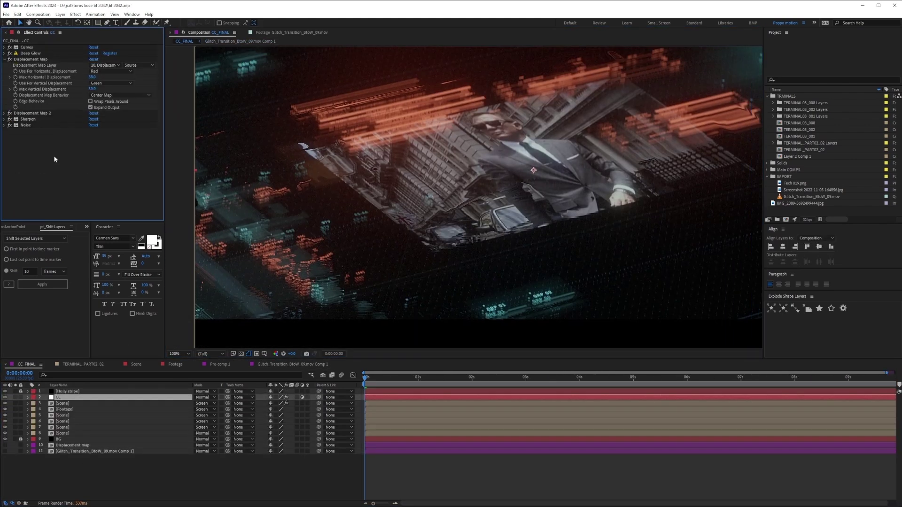
pyautogui.click(10, 120)
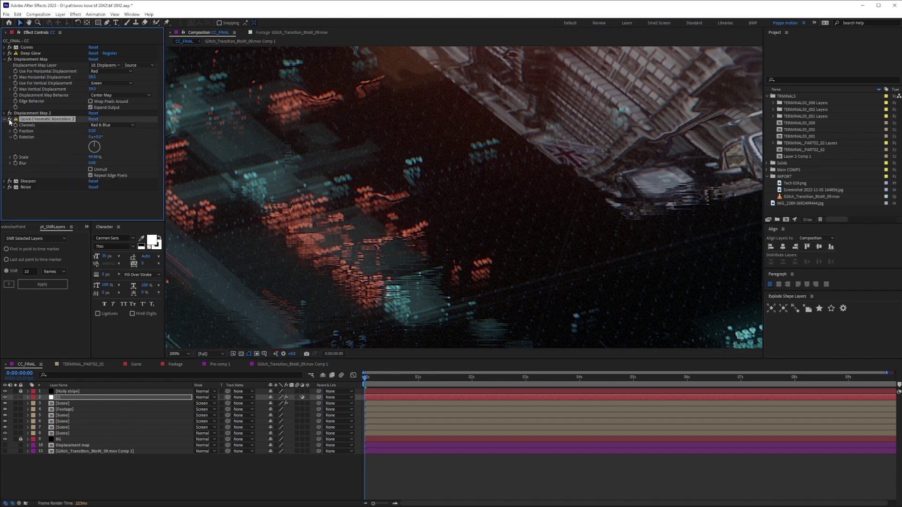
pyautogui.click(108, 149)
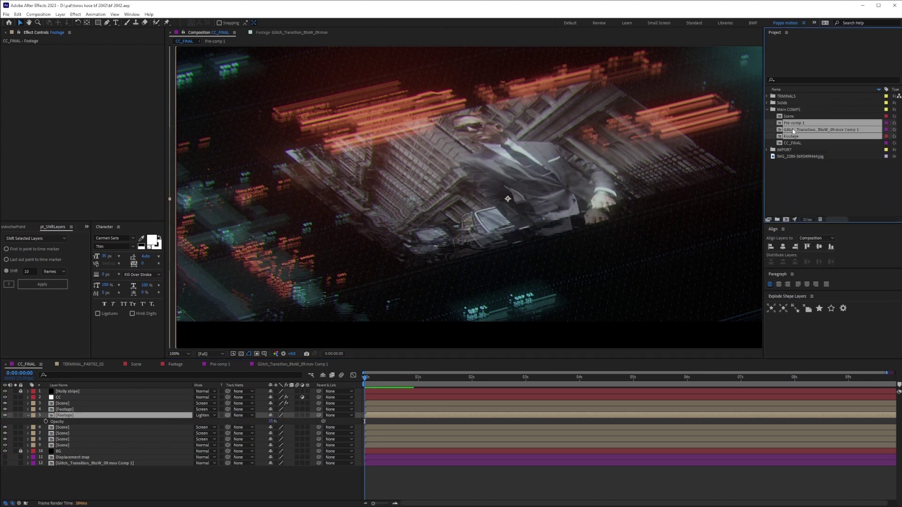
# Step: Open the Footage 2 composition and then the TERMINAL03_001 precomp
pyautogui.doubleClick(792, 130)
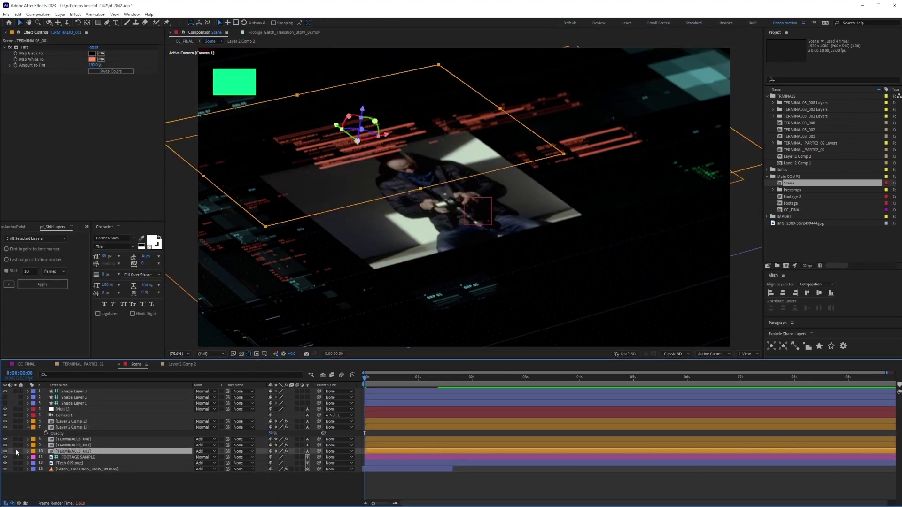
pyautogui.doubleClick(75, 452)
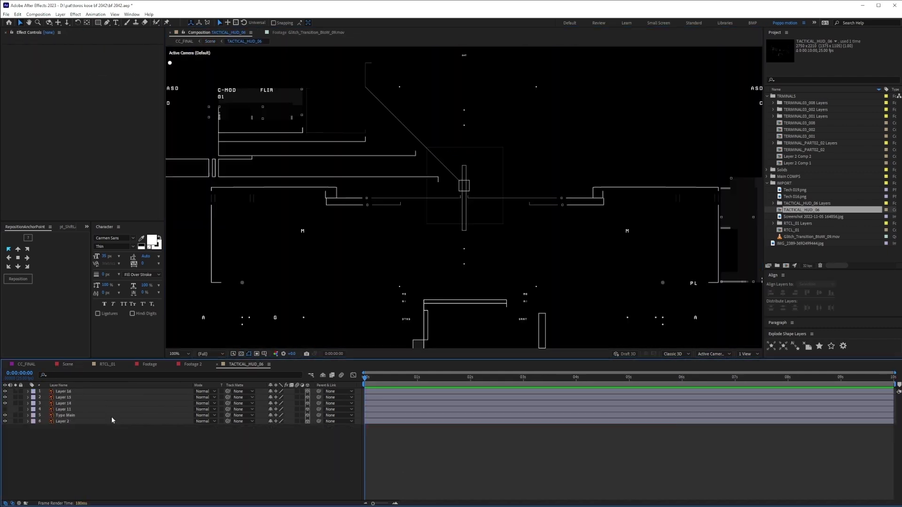
# Step: Return to the CC_FINAL composition
pyautogui.click(188, 41)
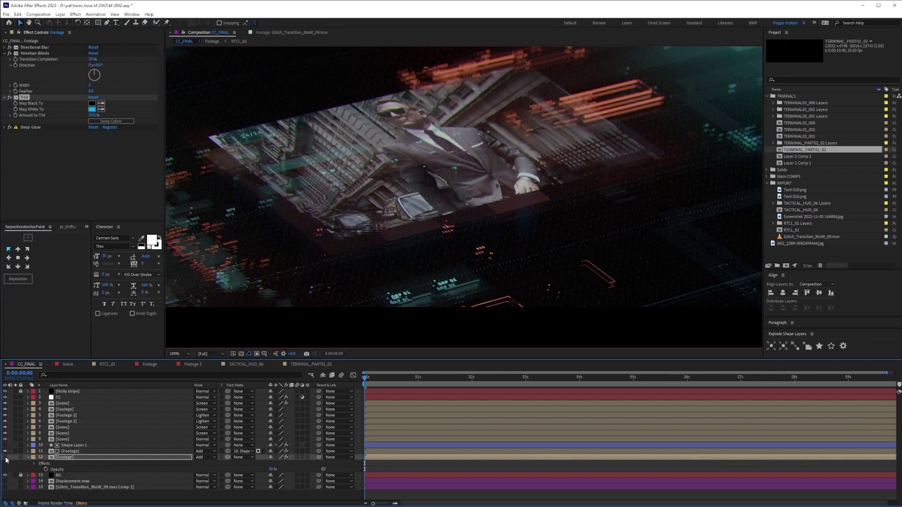
# Step: Make layer 11 the track matte of layer 12 and add two car stills as new layers
pyautogui.moveTo(228, 457); pyautogui.dragTo(86, 458)
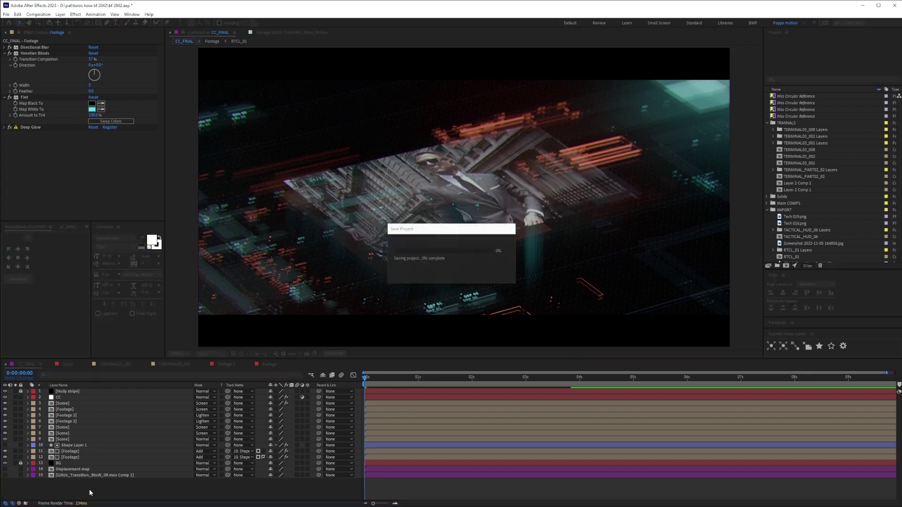
pyautogui.click(79, 458)
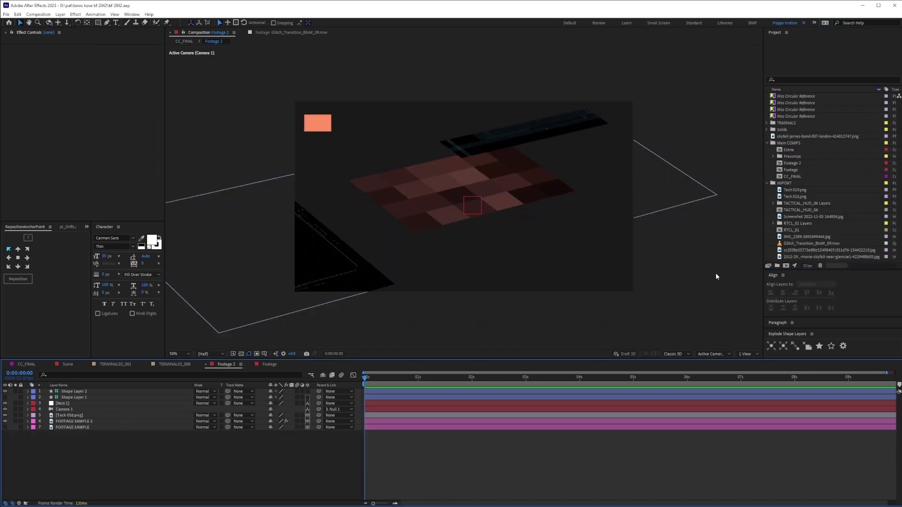
pyautogui.moveTo(715, 278); pyautogui.dragTo(241, 197)
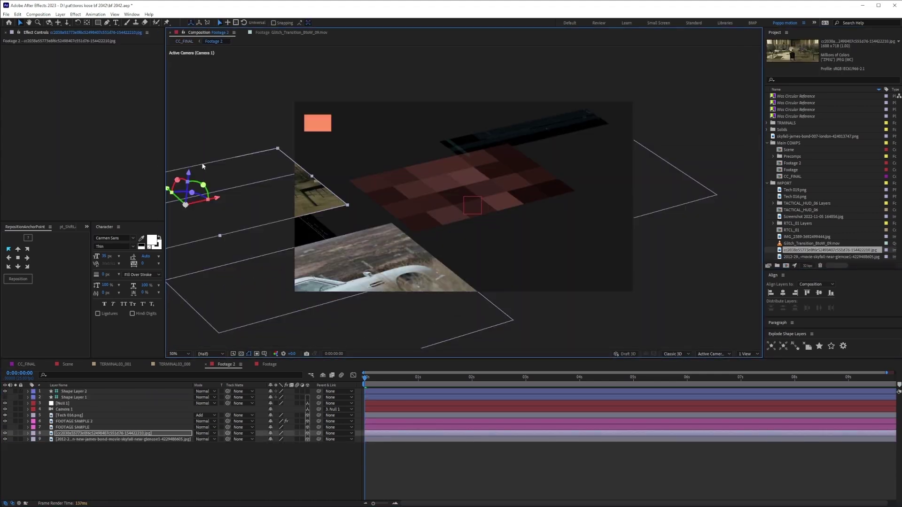
pyautogui.moveTo(827, 250); pyautogui.dragTo(329, 122)
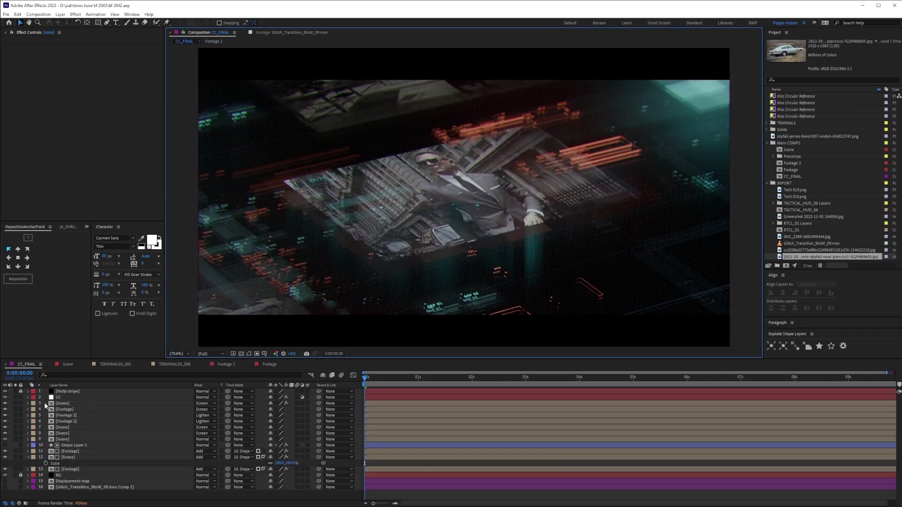
# Step: Reveal layer 11's Opacity and maximize the composition viewer to fill the window
pyautogui.click(68, 457)
pyautogui.hotkey('ctrl', 'Up')
pyautogui.press('t')
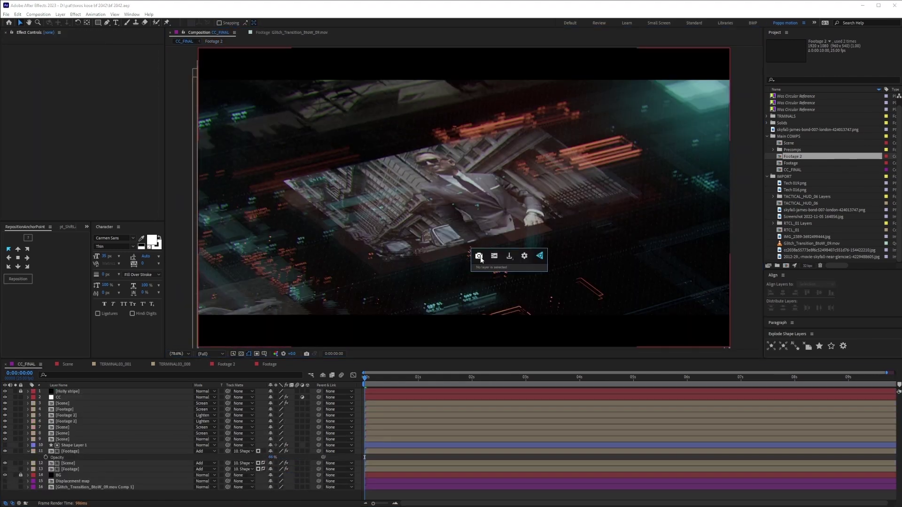
pyautogui.press('`')
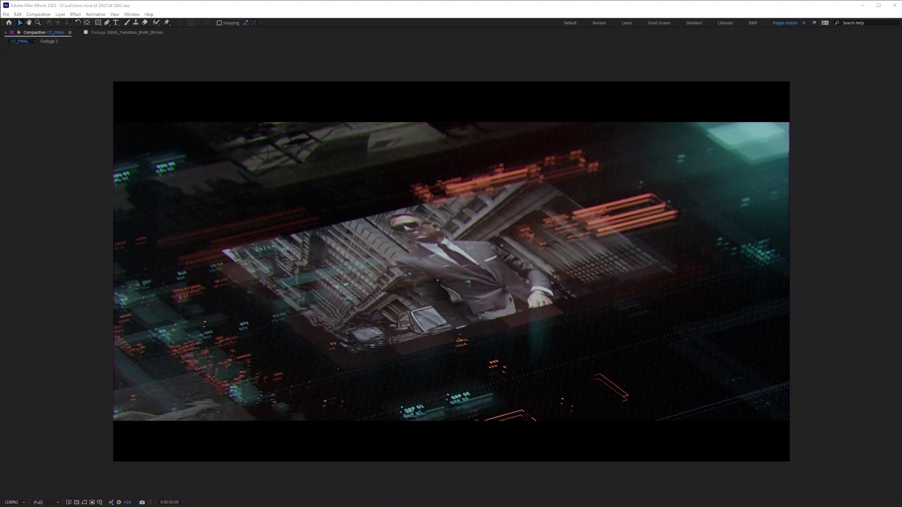